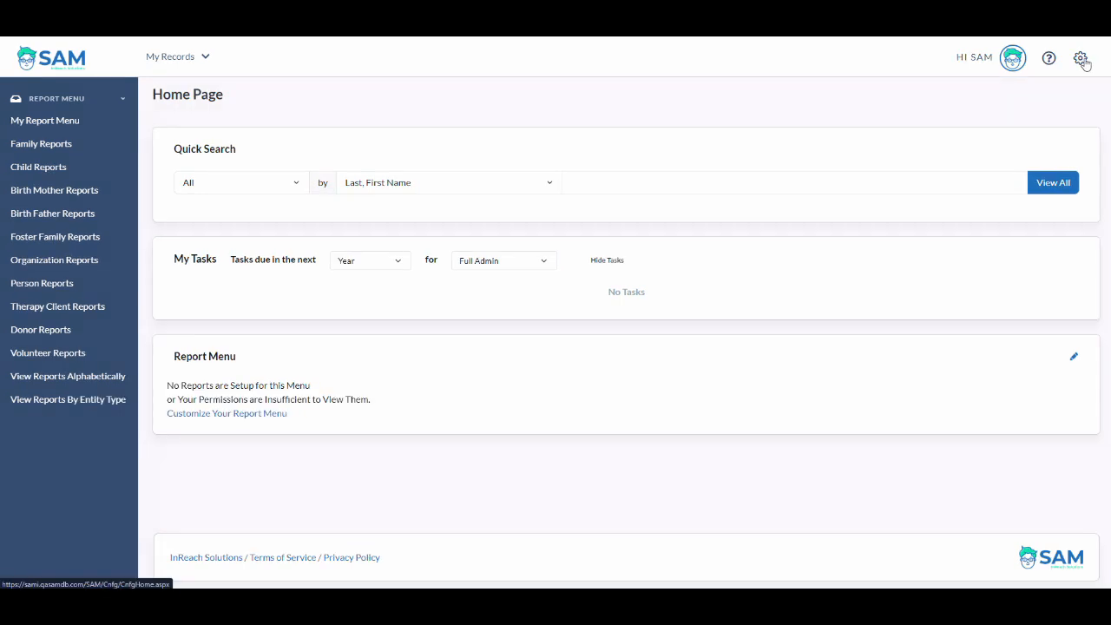
- Open the Tables & Fields settings and bring the Family group's table list into view
{"action": "left_click", "coordinate": [1082, 59]}
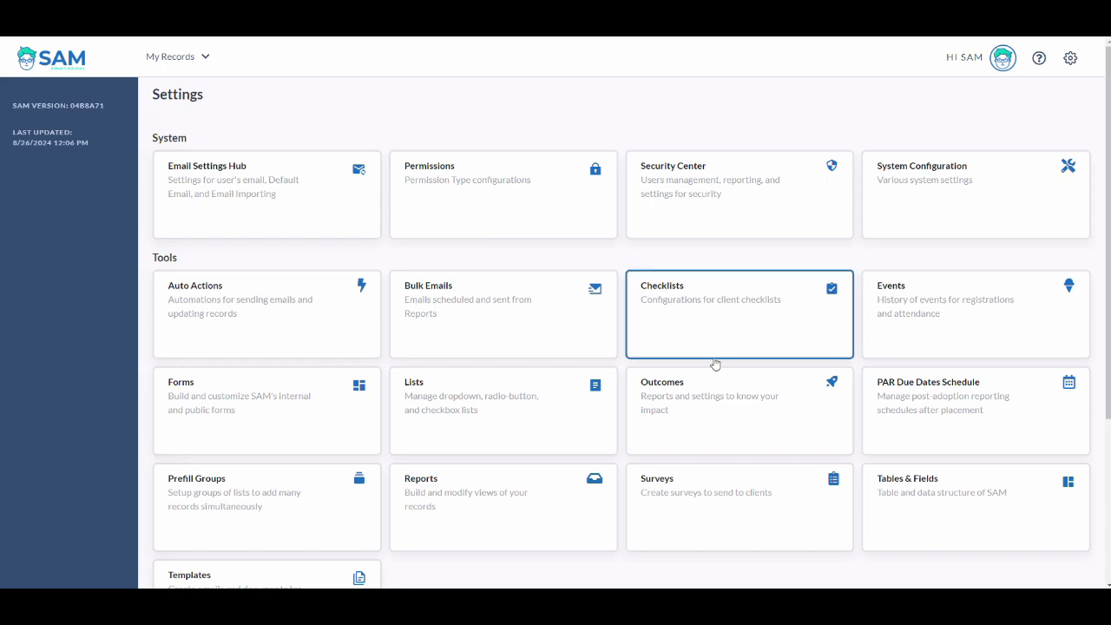
{"action": "left_click", "coordinate": [918, 512]}
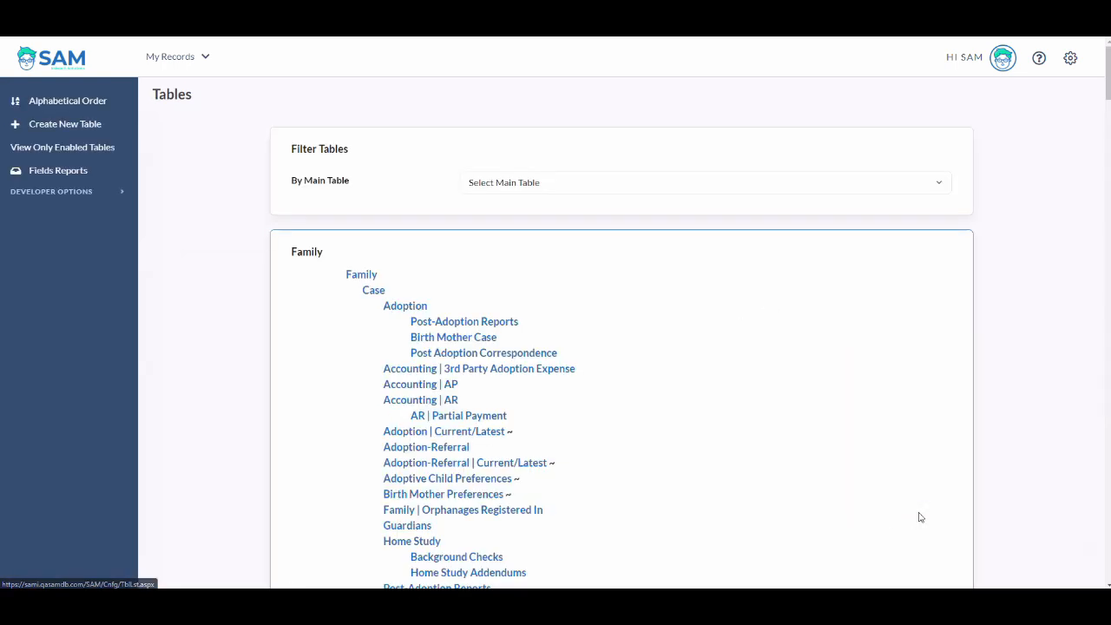
{"action": "scroll", "coordinate": [937, 409], "scroll_direction": "down", "scroll_amount": 1}
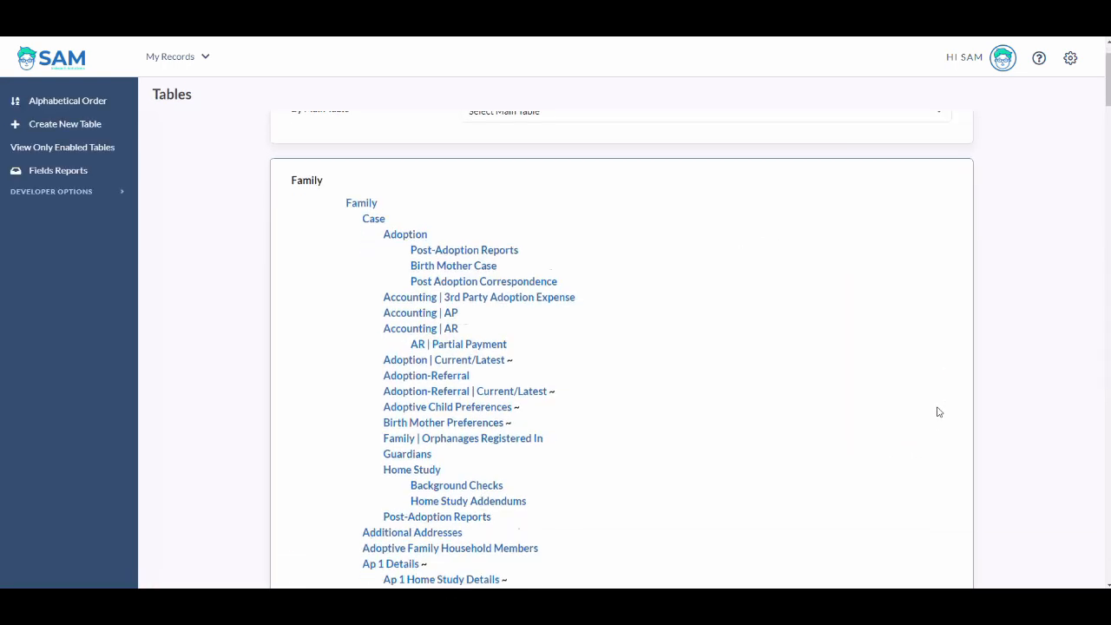
{"action": "scroll", "coordinate": [939, 411], "scroll_direction": "down", "scroll_amount": 1}
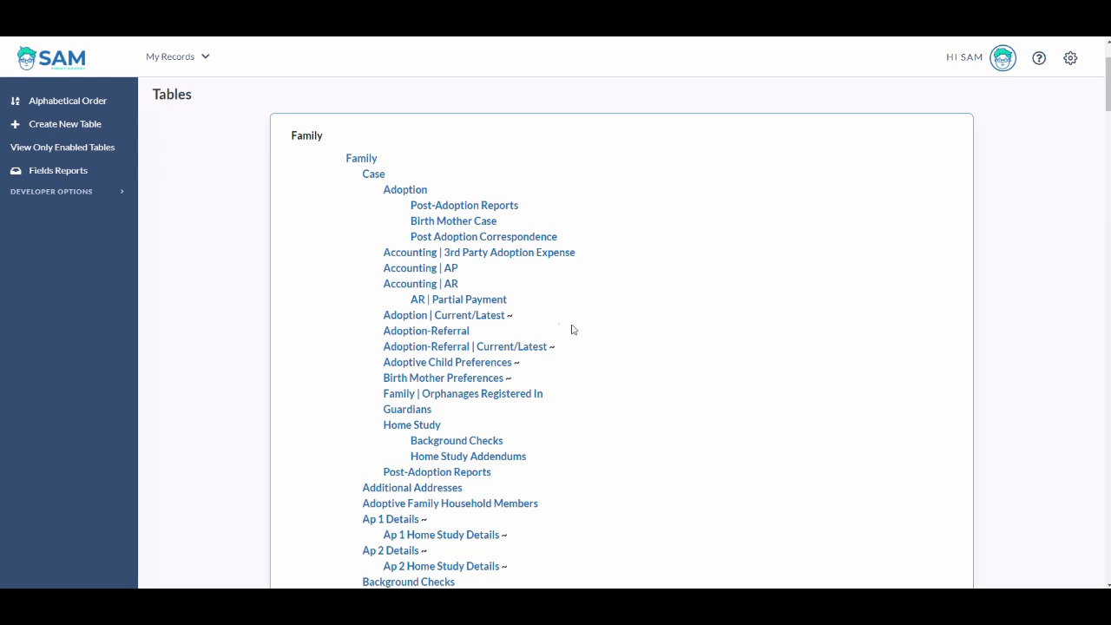
- Examine the tilde-marked tables in the Family list, view the Adoption table's fields, and return to the table list
{"action": "double_click", "coordinate": [510, 315]}
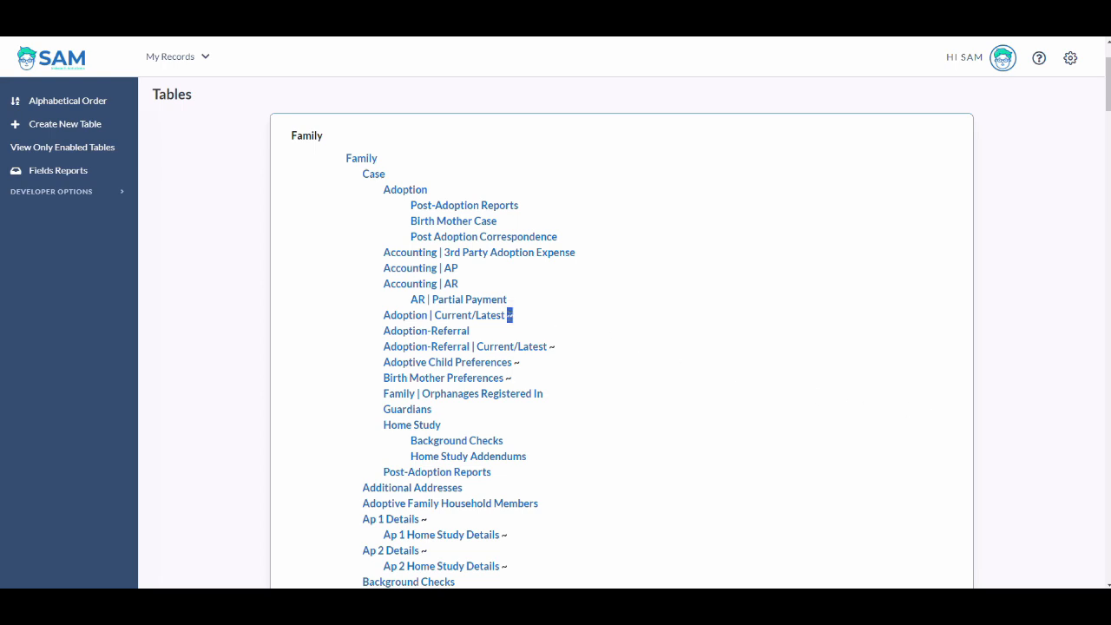
{"action": "double_click", "coordinate": [552, 346]}
{"action": "double_click", "coordinate": [520, 363]}
{"action": "left_click", "coordinate": [617, 388]}
{"action": "left_click", "coordinate": [408, 192]}
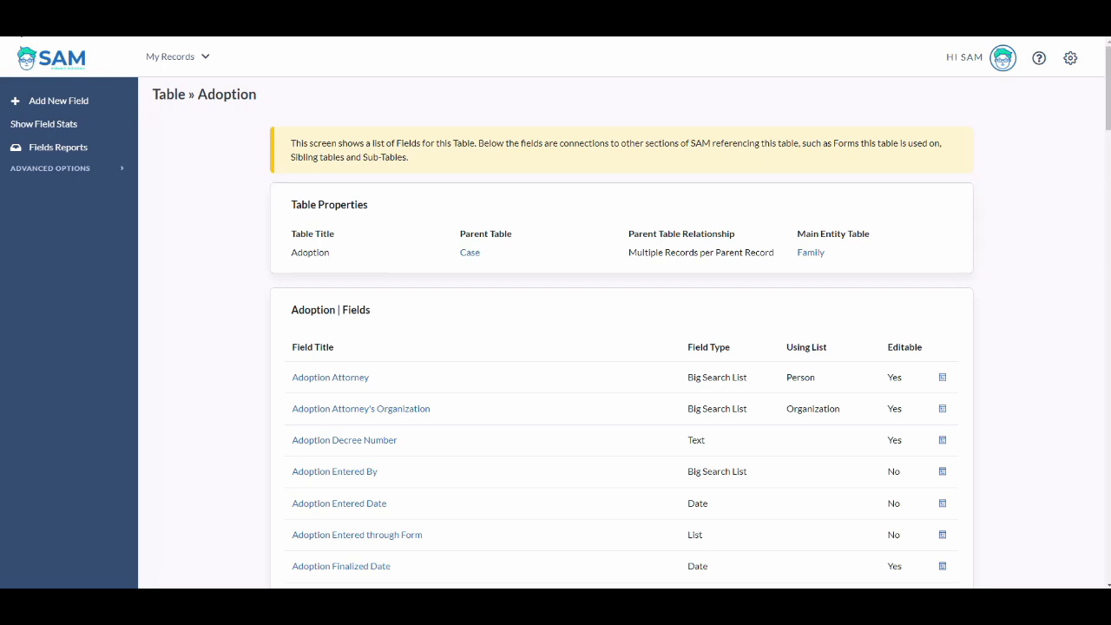
{"action": "left_click", "coordinate": [17, 28]}
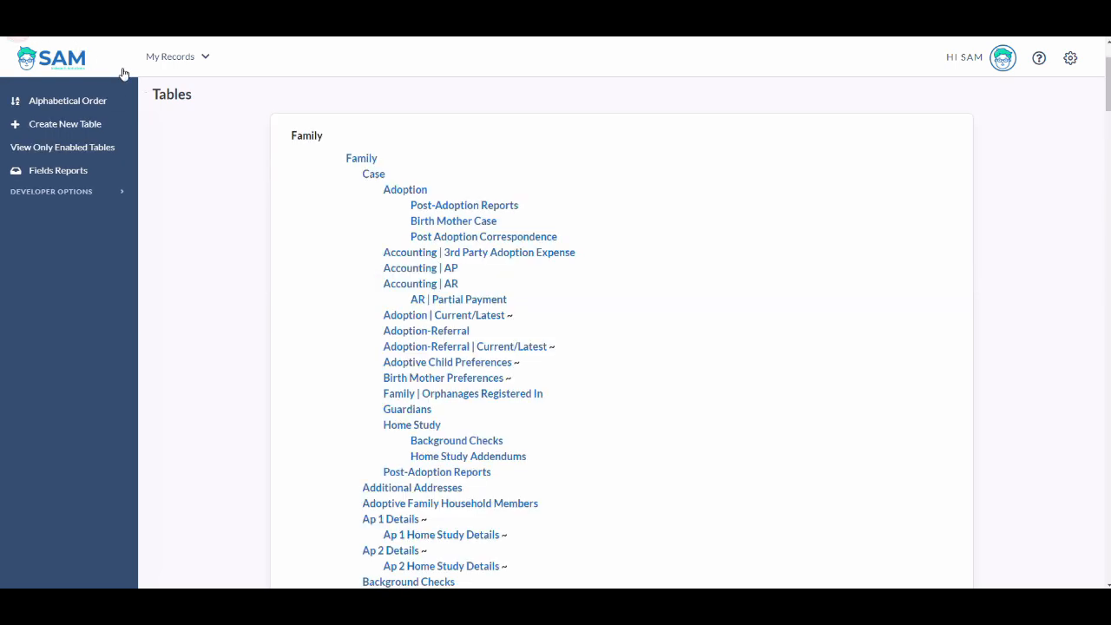
- Create a table named "Family Details | Pets" with Family as its parent and multiple records per parent allowed
{"action": "left_click", "coordinate": [116, 124]}
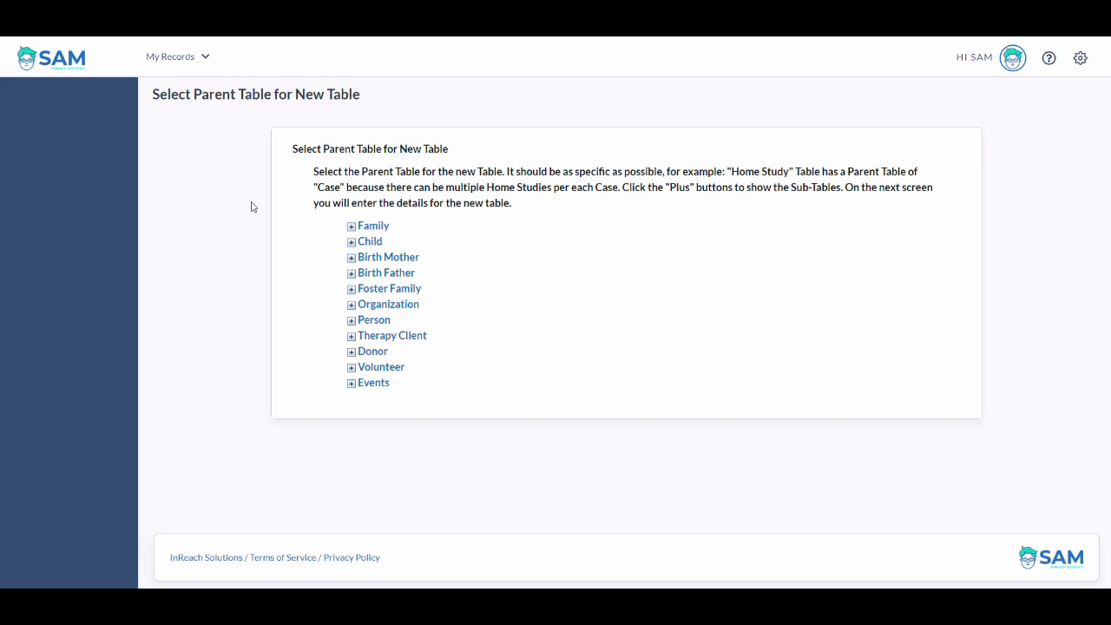
{"action": "left_click", "coordinate": [352, 227]}
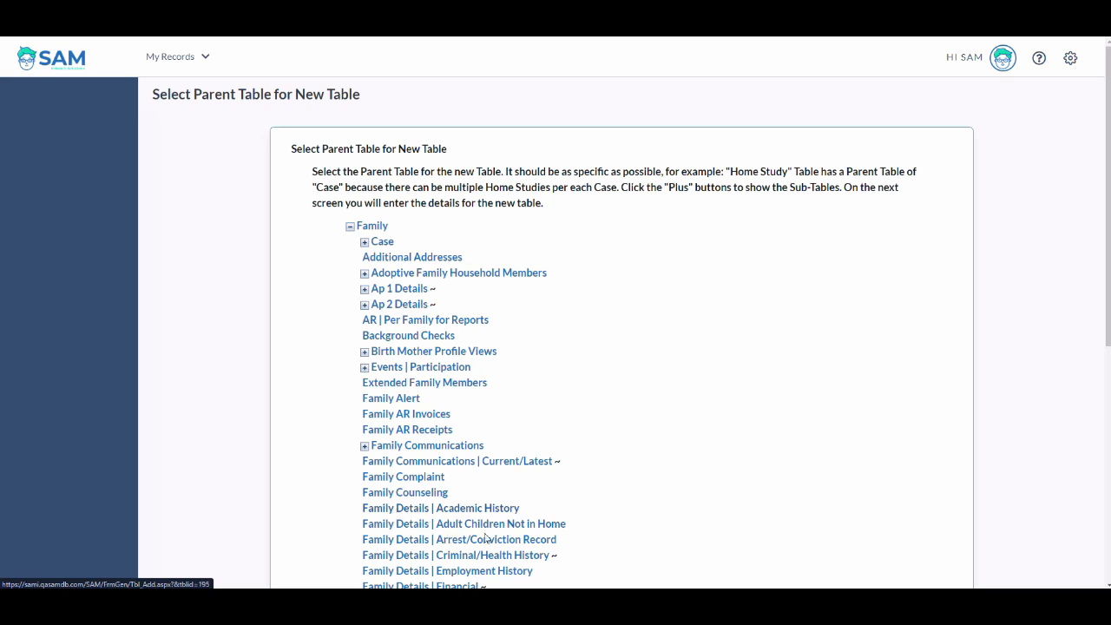
{"action": "left_click", "coordinate": [373, 227]}
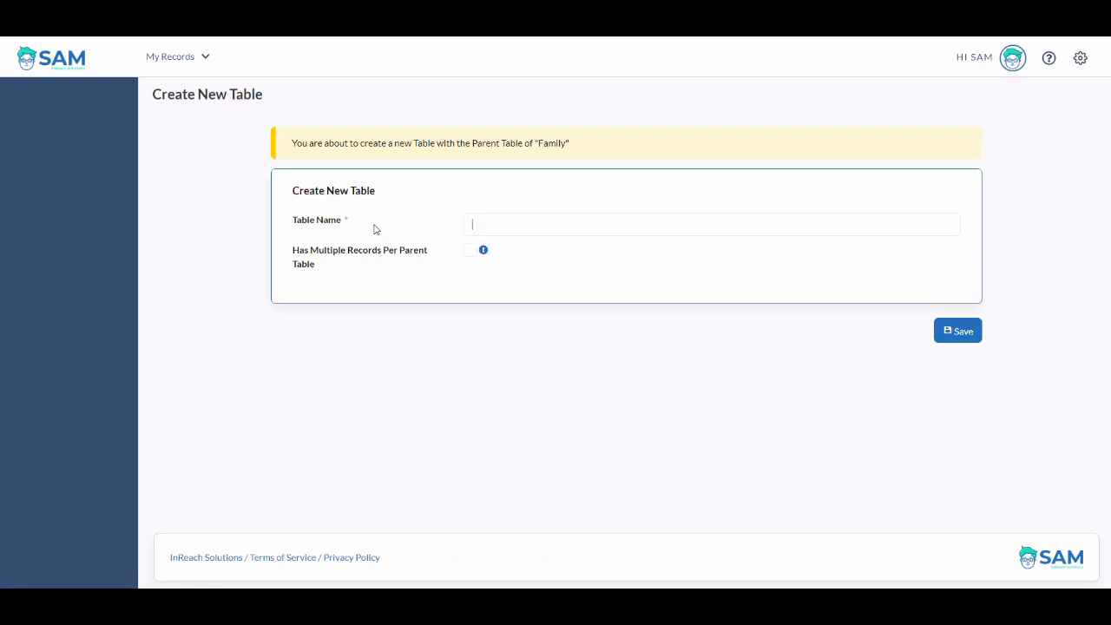
{"action": "type", "text": "Family Details | Pets"}
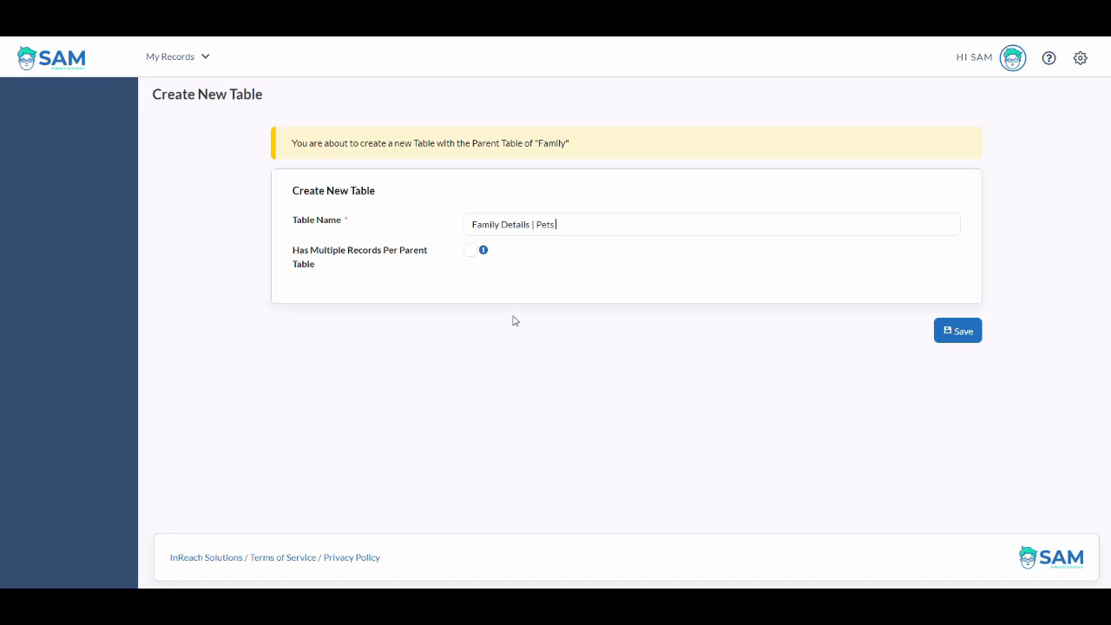
{"action": "left_click", "coordinate": [469, 253]}
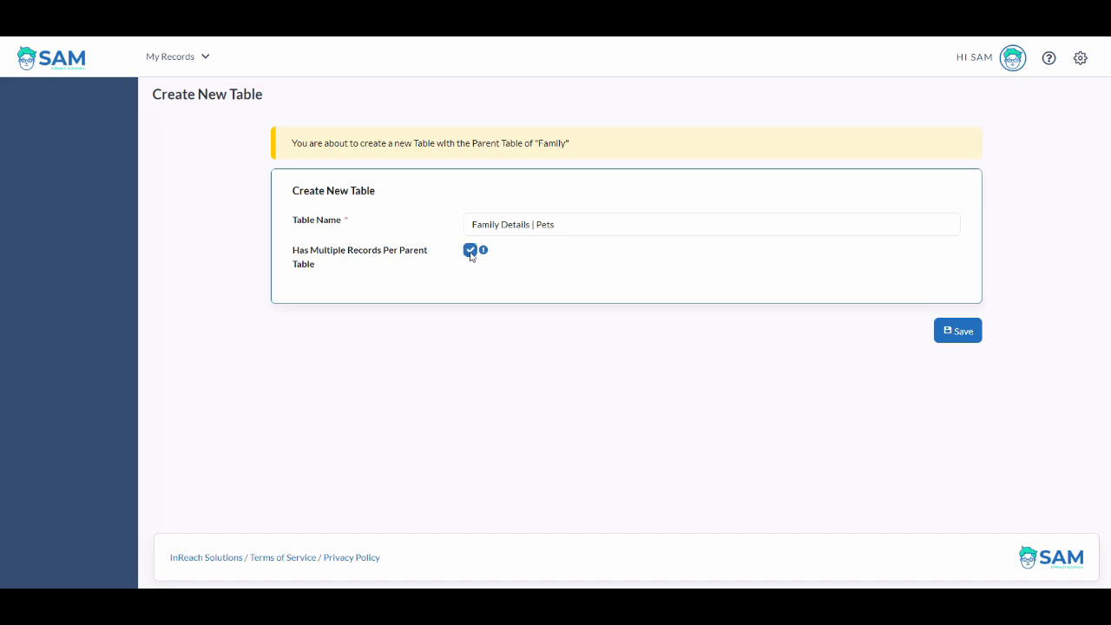
{"action": "left_click", "coordinate": [958, 339]}
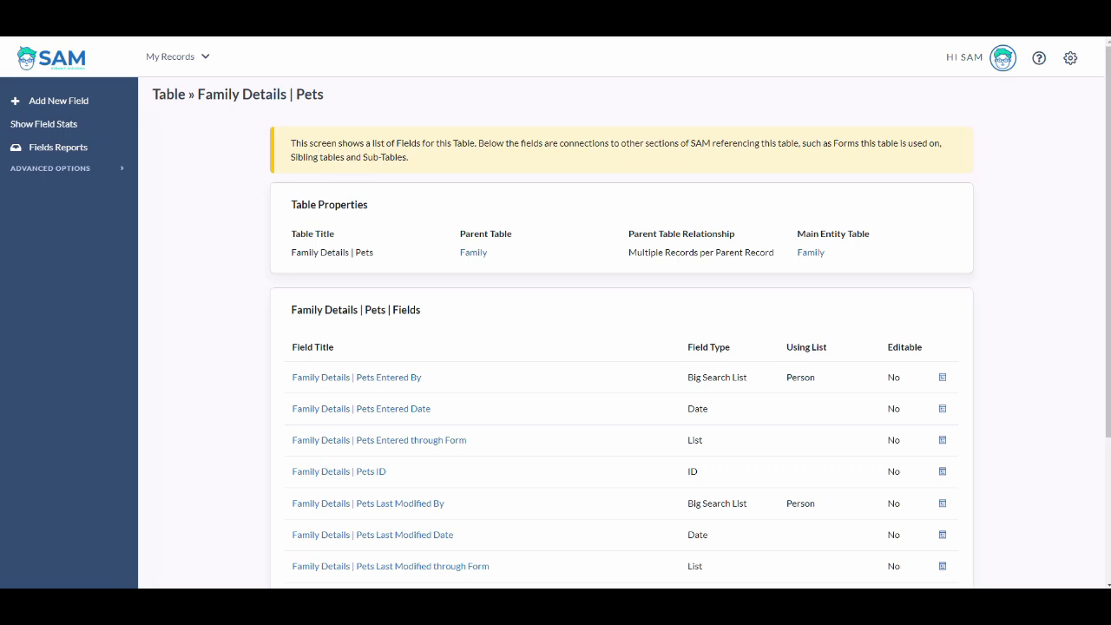
- In the Pets table's Multi-Record Standard Forms Setup, mirror the Overview and Details forms and link from Case Details | Domestic
{"action": "left_click", "coordinate": [110, 175]}
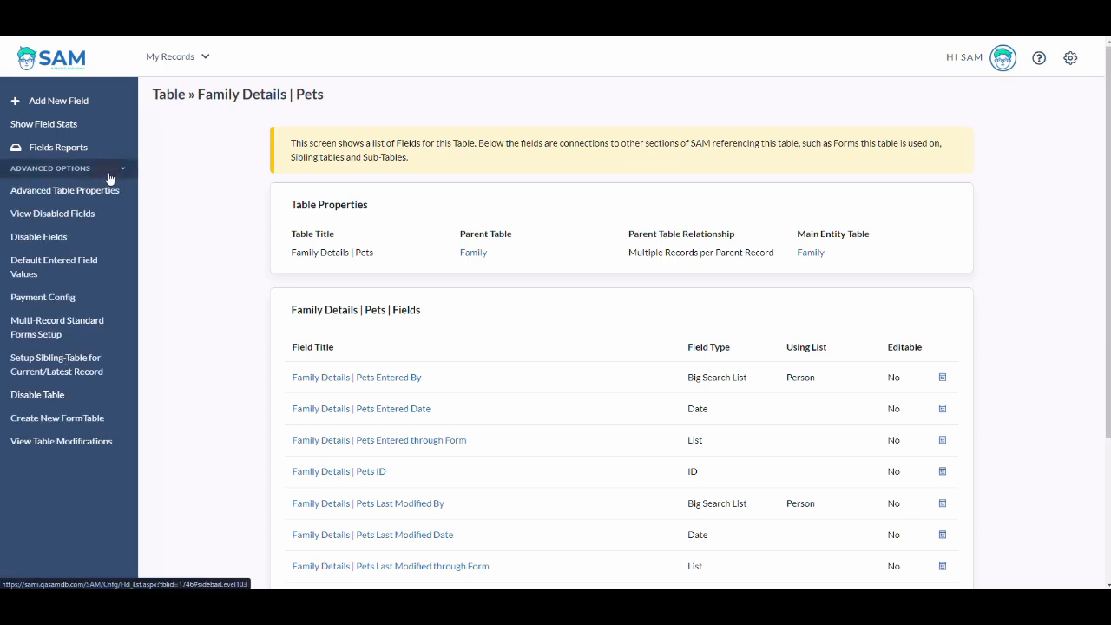
{"action": "left_click", "coordinate": [76, 334]}
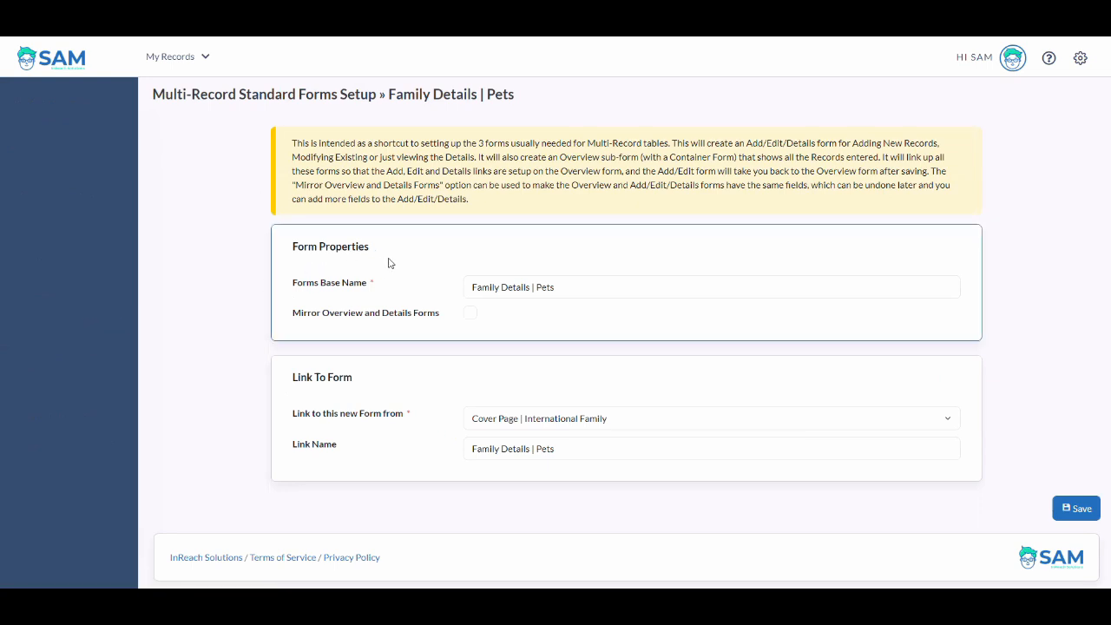
{"action": "left_click", "coordinate": [470, 314]}
{"action": "left_click", "coordinate": [541, 418]}
{"action": "scroll", "coordinate": [571, 355], "scroll_direction": "down", "scroll_amount": 3}
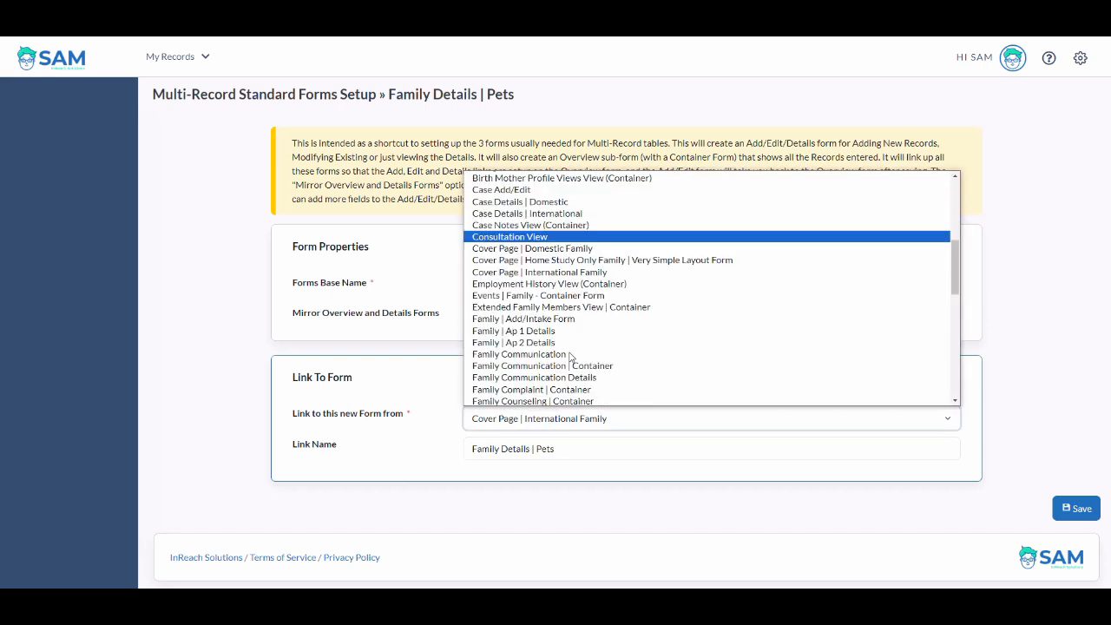
{"action": "left_click", "coordinate": [561, 249]}
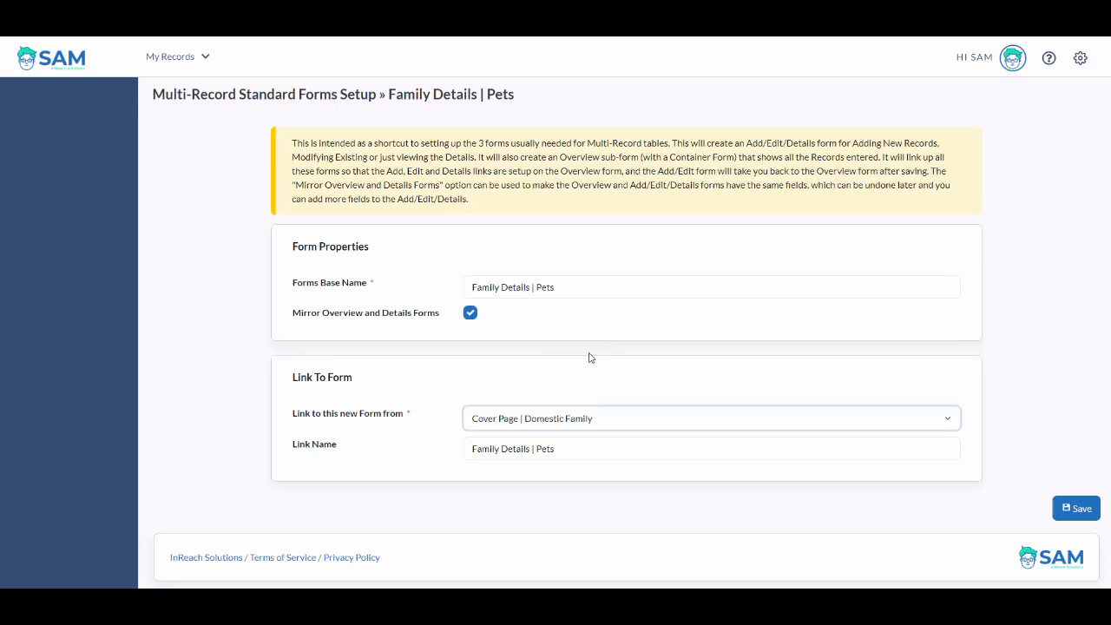
{"action": "left_click", "coordinate": [560, 420]}
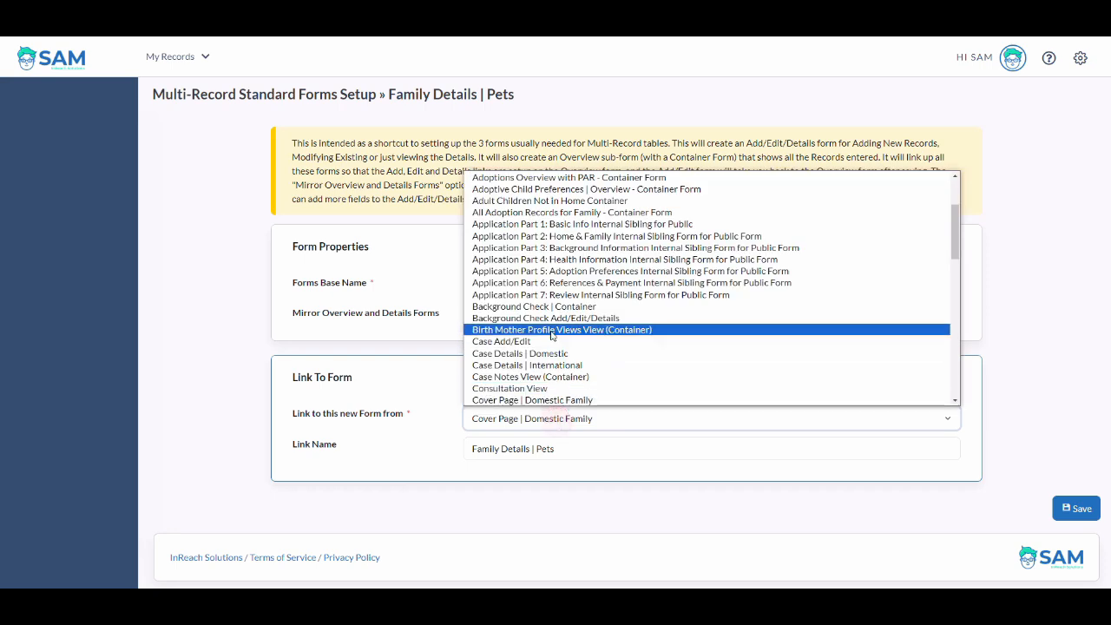
{"action": "left_click", "coordinate": [546, 353]}
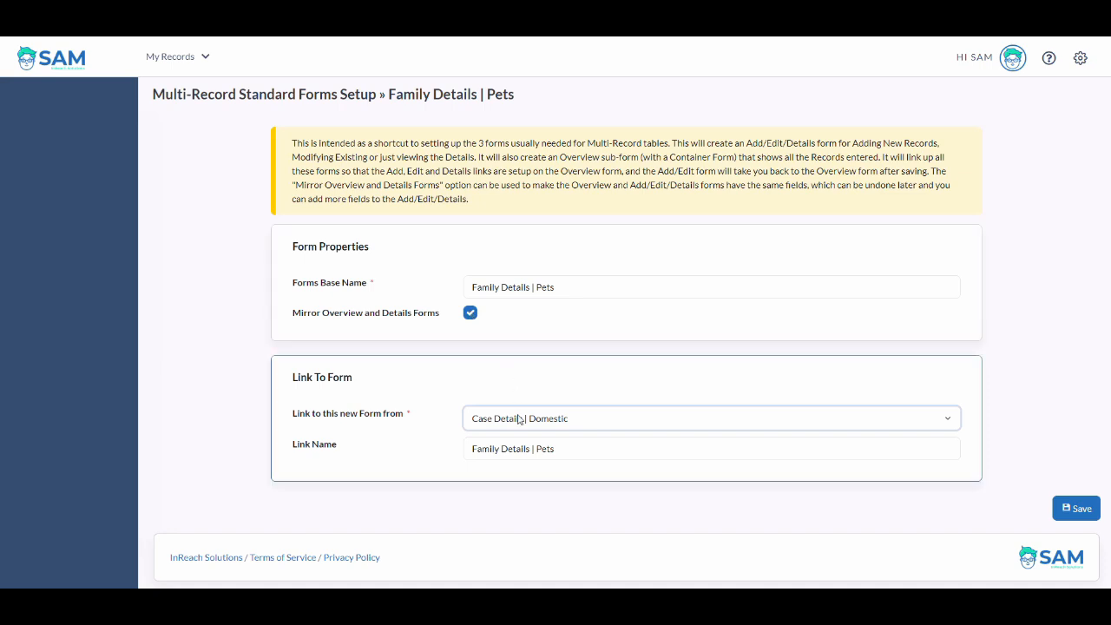
- Shorten the link name to "Pets" and save the multi-record standard forms setup
{"action": "left_click", "coordinate": [556, 451]}
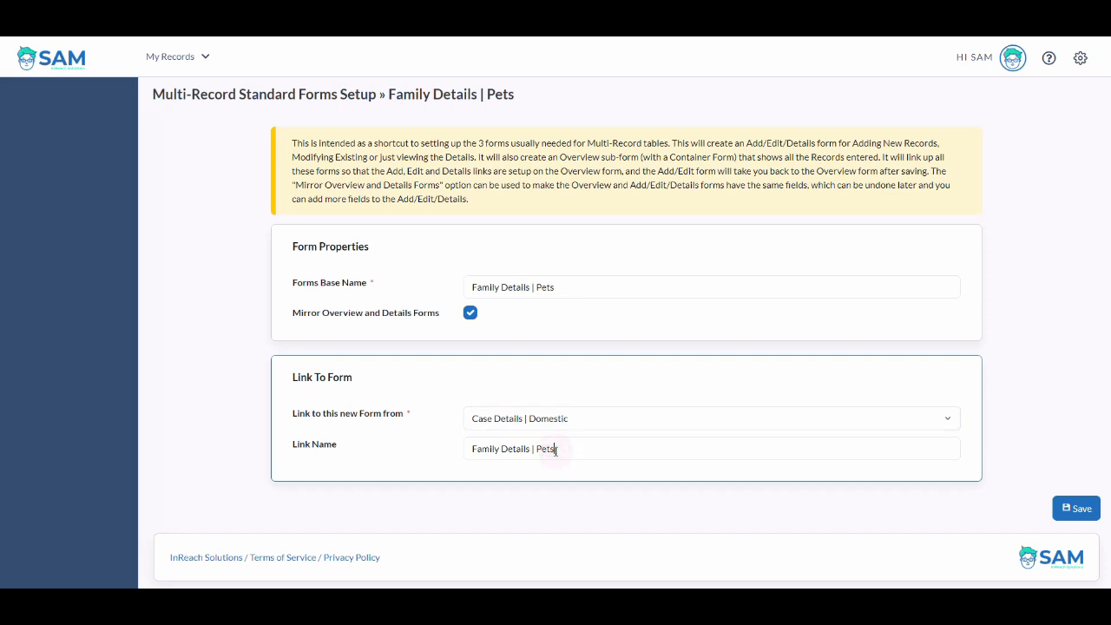
{"action": "key", "text": "ctrl+Left"}
{"action": "key", "text": "shift+Home"}
{"action": "key", "text": "BackSpace"}
{"action": "left_click", "coordinate": [1072, 508]}
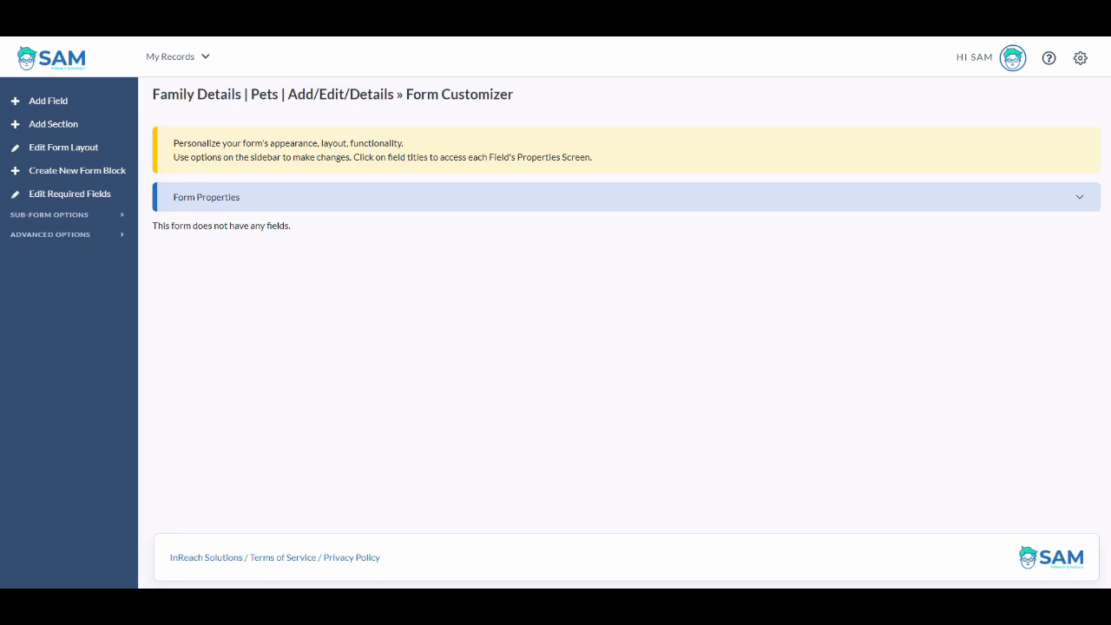
- Review the Pets Add/Edit/Details form's properties and view its Overview sibling form in a separate tab
{"action": "left_click_drag", "start_coordinate": [285, 94], "coordinate": [397, 99]}
{"action": "left_click", "coordinate": [415, 111]}
{"action": "left_click", "coordinate": [361, 203]}
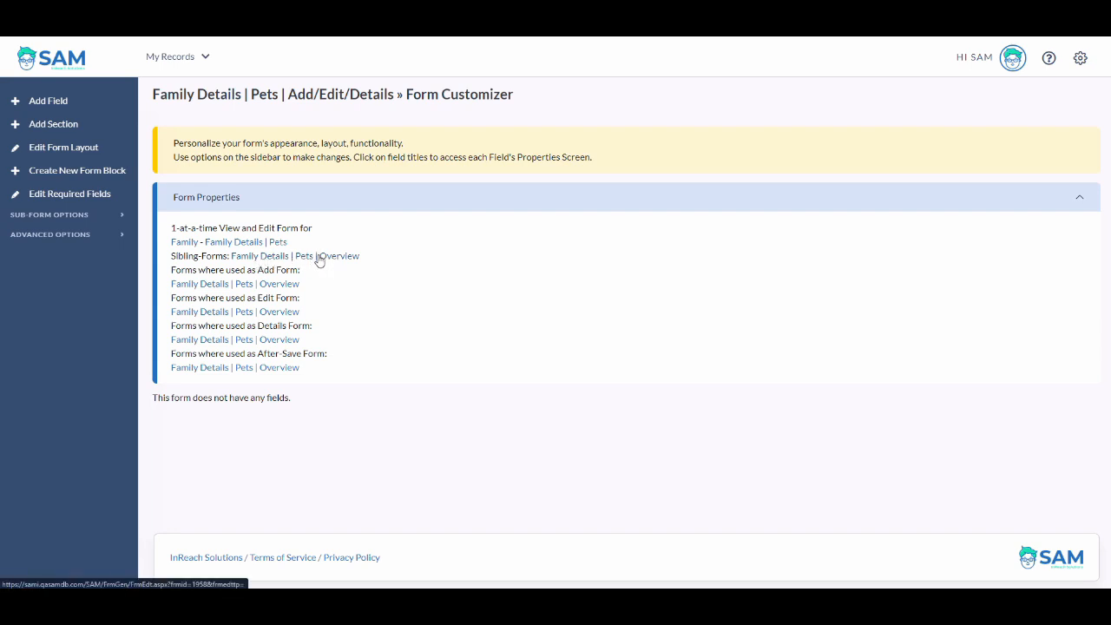
{"action": "right_click", "coordinate": [320, 258]}
{"action": "left_click", "coordinate": [352, 270]}
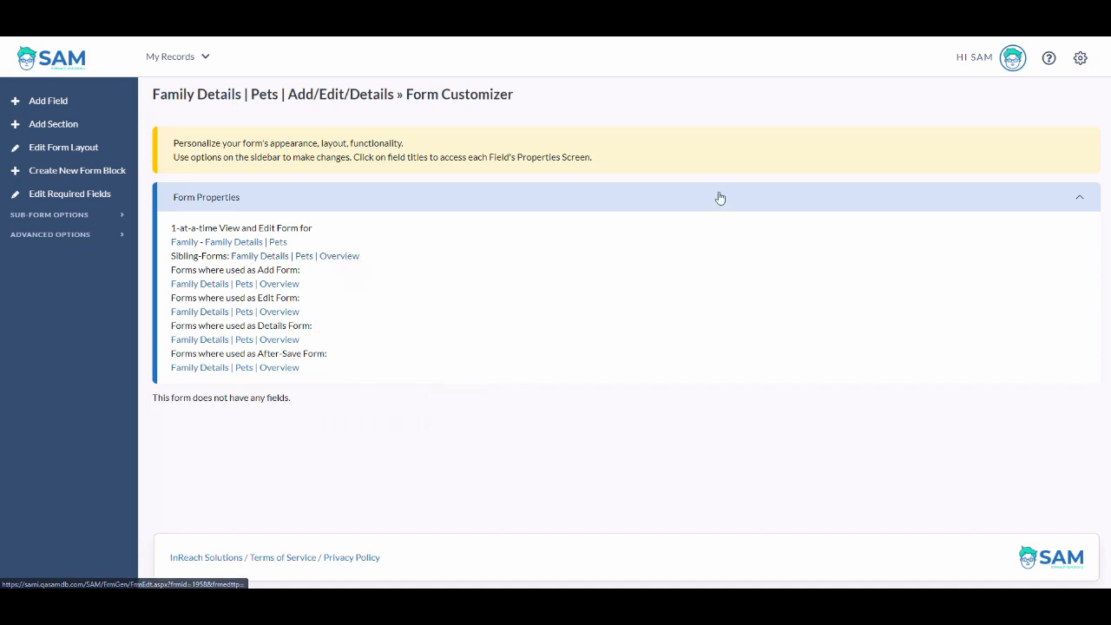
{"action": "left_click", "coordinate": [868, 18]}
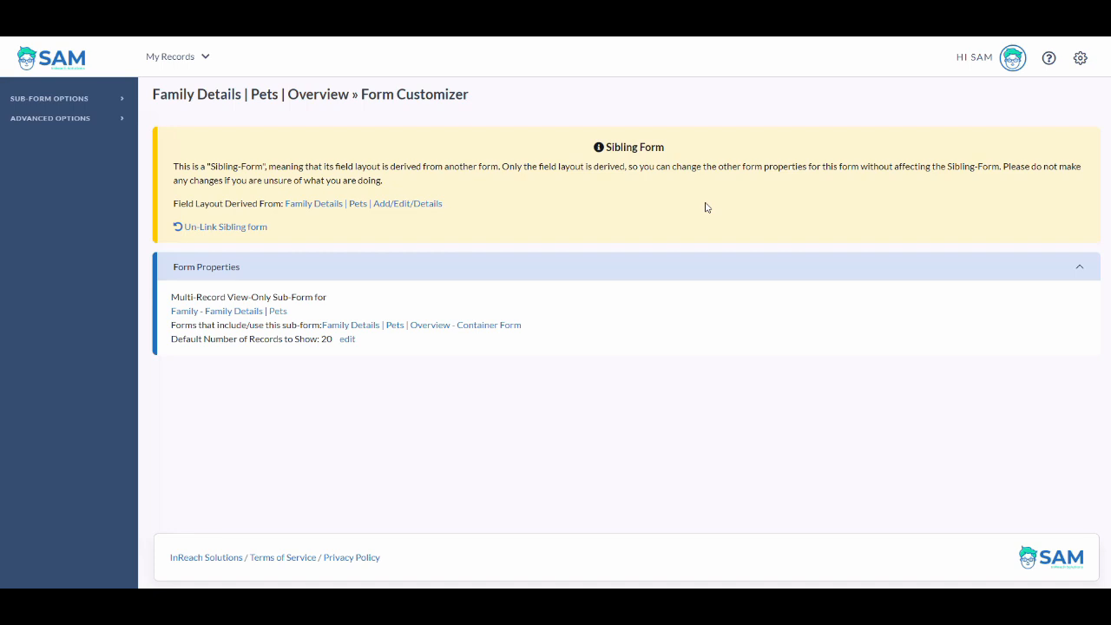
- Return to the Tables & Fields settings and open the Family Details | Pets table
{"action": "left_click", "coordinate": [1075, 59]}
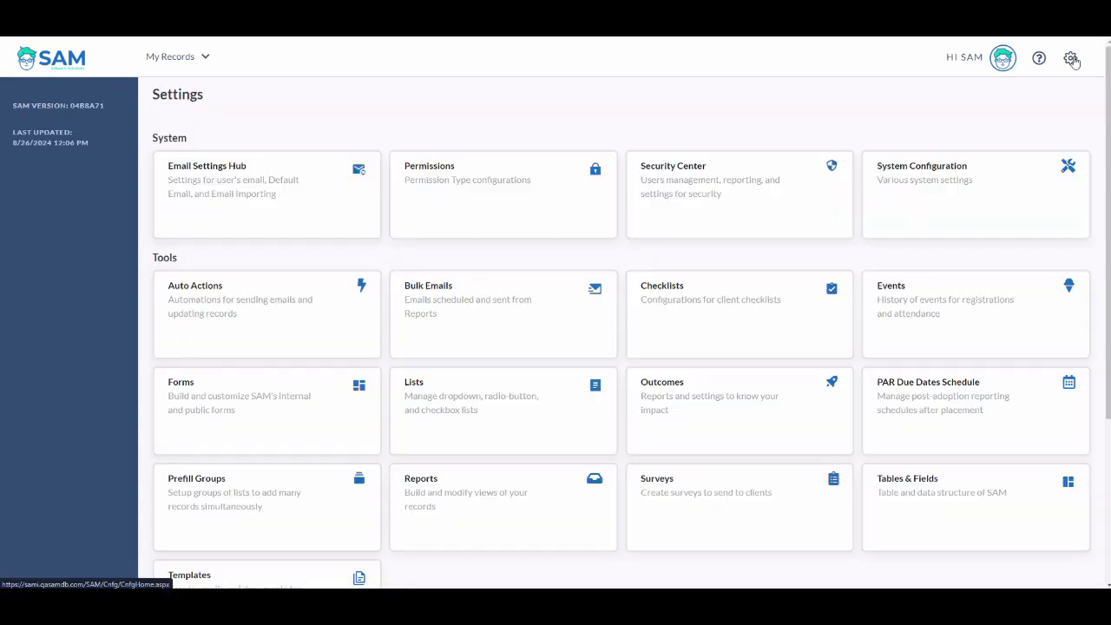
{"action": "left_click", "coordinate": [975, 521]}
{"action": "scroll", "coordinate": [643, 440], "scroll_direction": "down", "scroll_amount": 4}
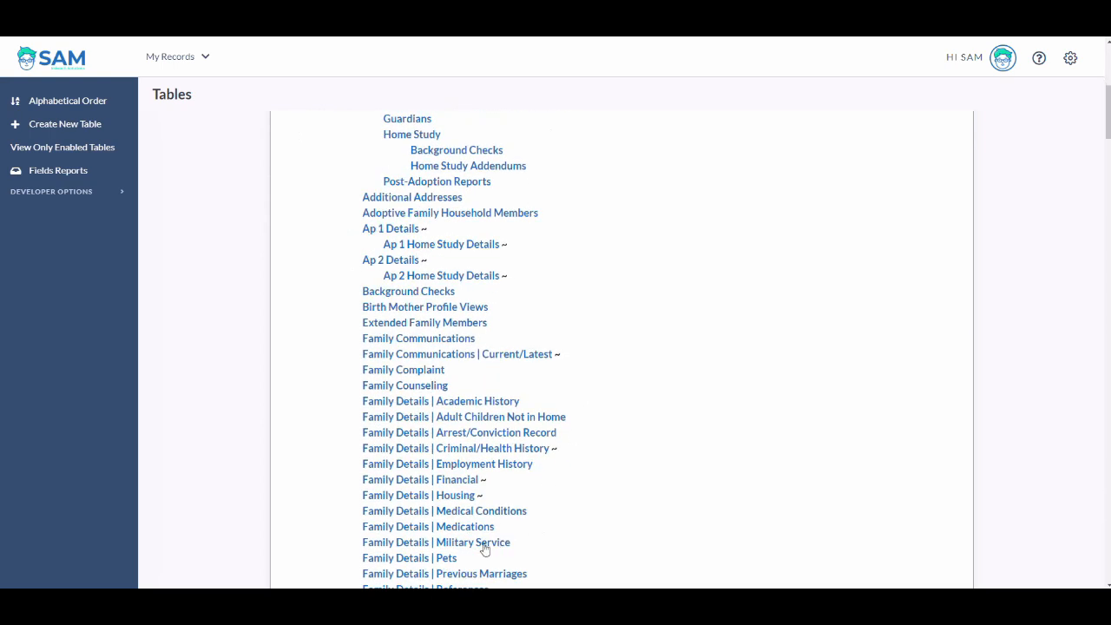
{"action": "left_click", "coordinate": [426, 555]}
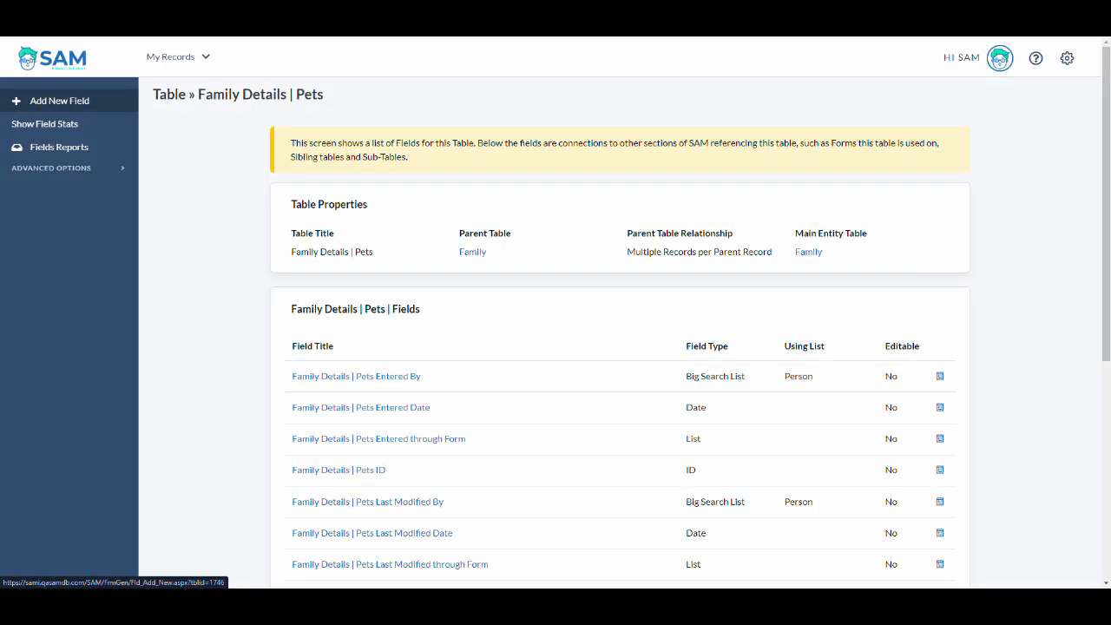
- Add a new field titled "Name of Pet" to the Family Details | Pets table and save its title
{"action": "left_click", "coordinate": [59, 100]}
{"action": "left_click", "coordinate": [379, 232]}
{"action": "type", "text": "Name"}
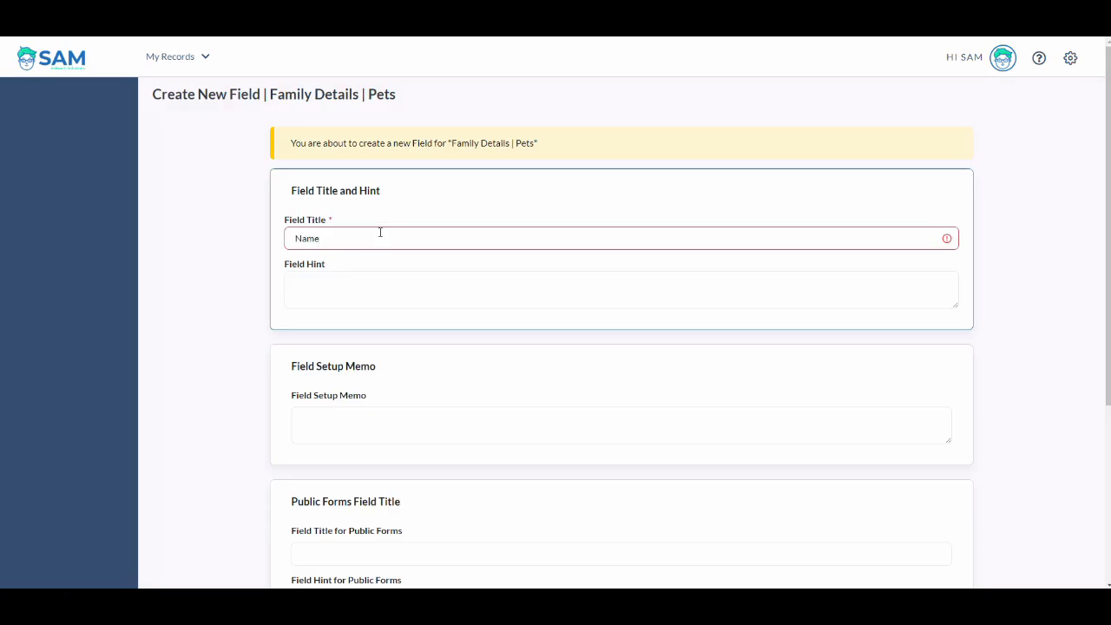
{"action": "type", "text": " of Pet"}
{"action": "scroll", "coordinate": [528, 287], "scroll_direction": "down", "scroll_amount": 3}
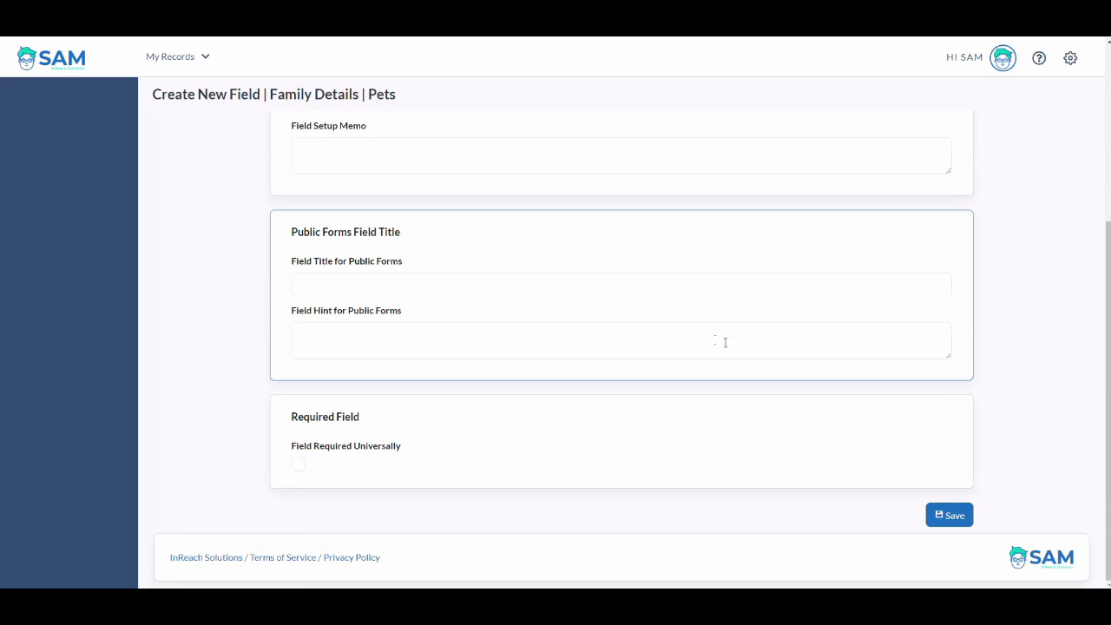
{"action": "left_click", "coordinate": [949, 523]}
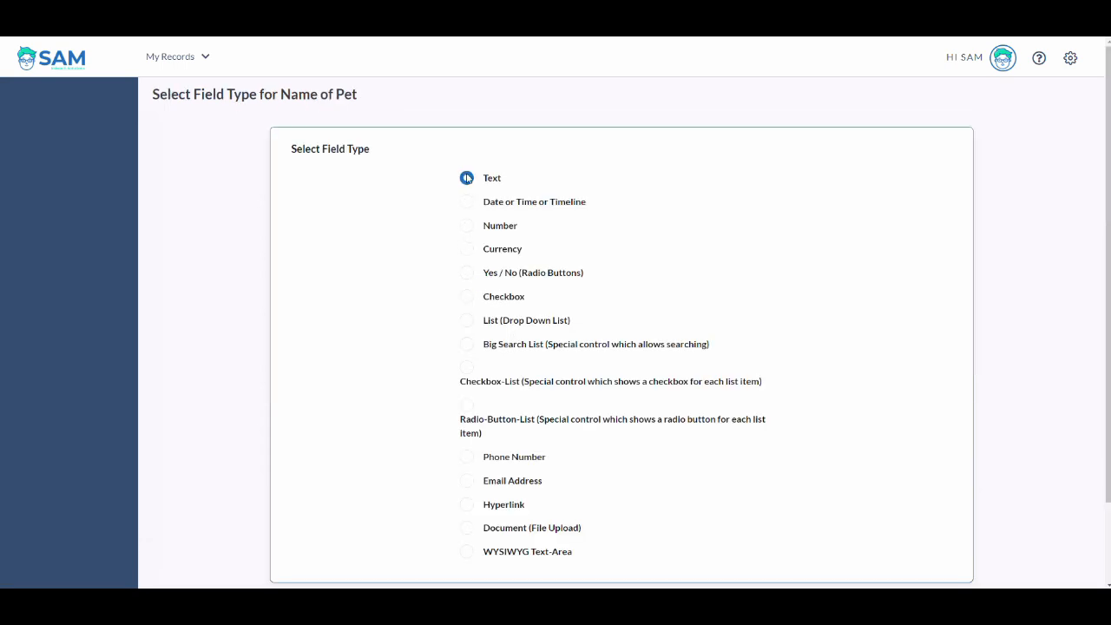
- Save the Name of Pet field as a Text field with the Regular option
{"action": "scroll", "coordinate": [729, 320], "scroll_direction": "down", "scroll_amount": 1}
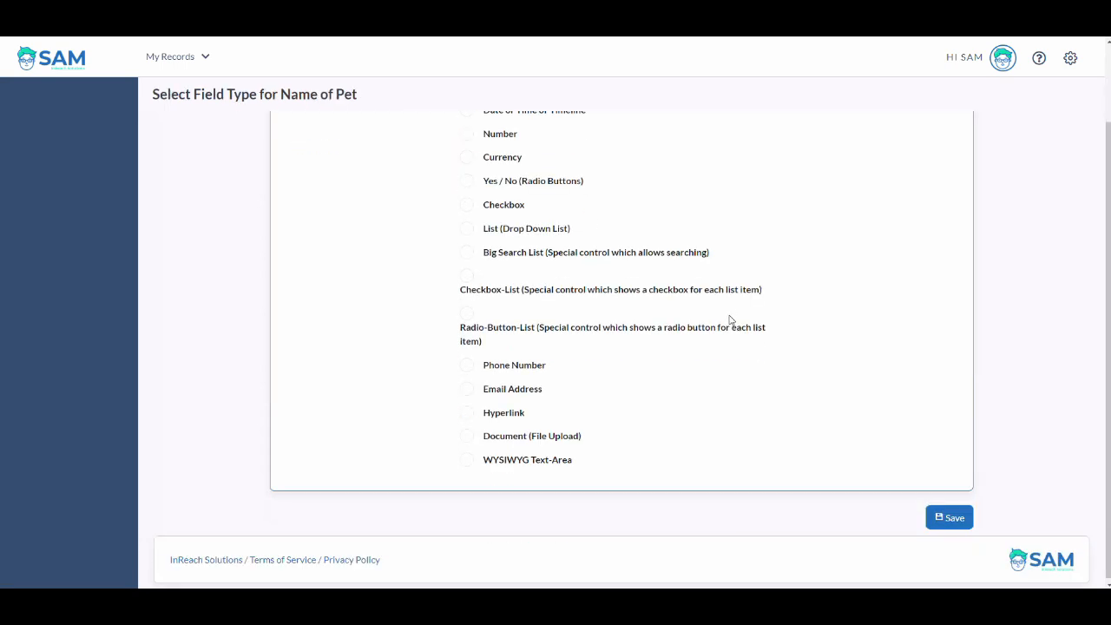
{"action": "left_click", "coordinate": [931, 515]}
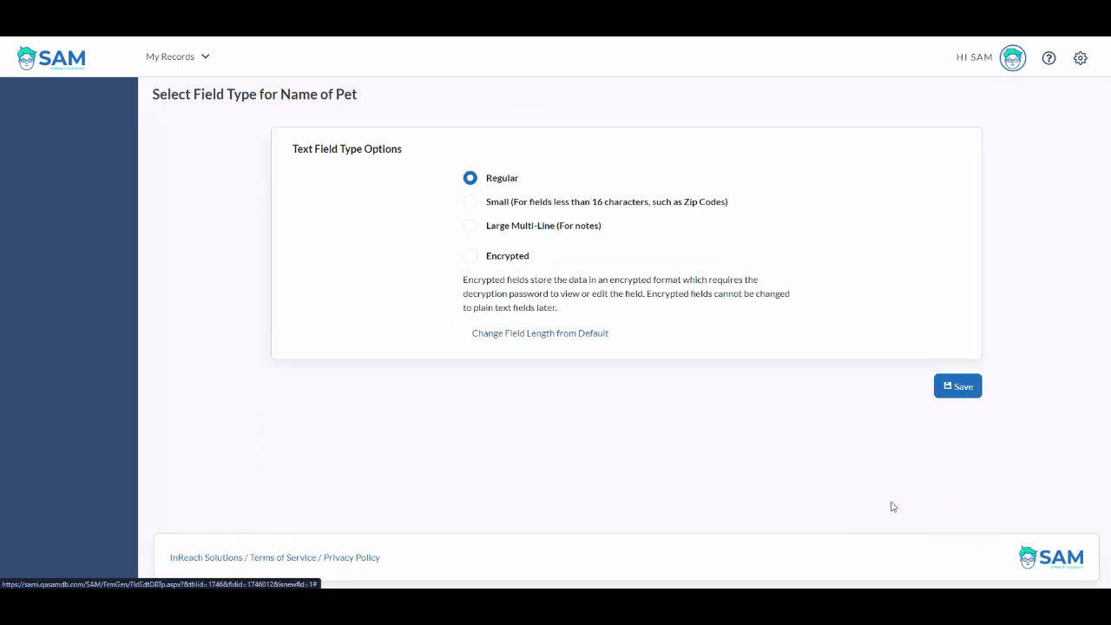
{"action": "left_click", "coordinate": [974, 388]}
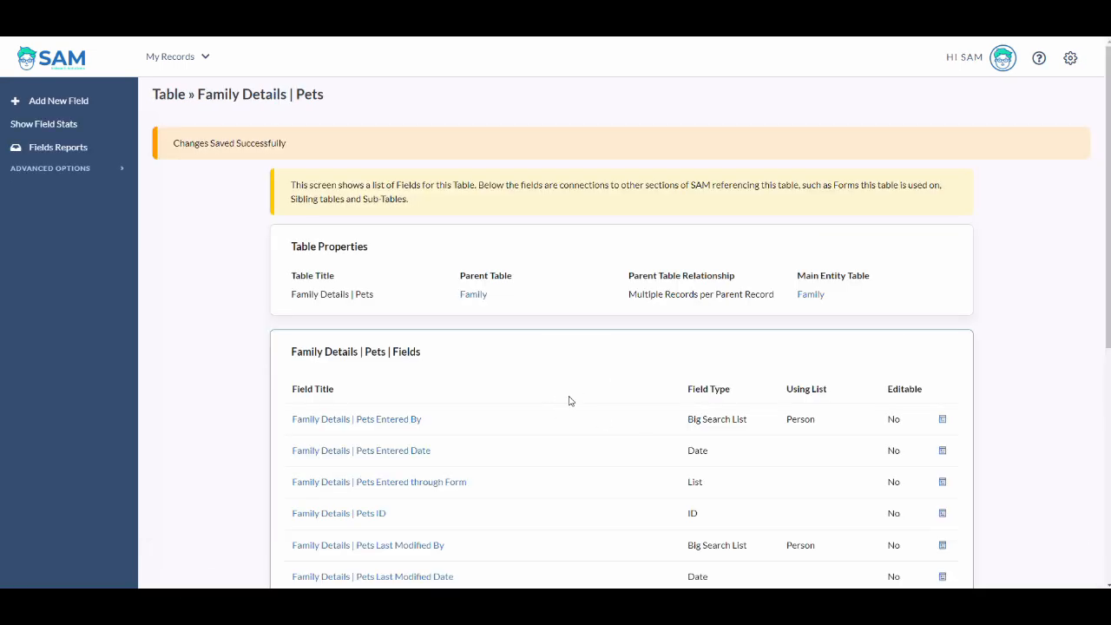
- Add a new field titled "Type of Pet" to the Family Details | Pets table and save its title
{"action": "left_click", "coordinate": [92, 103]}
{"action": "left_click", "coordinate": [349, 235]}
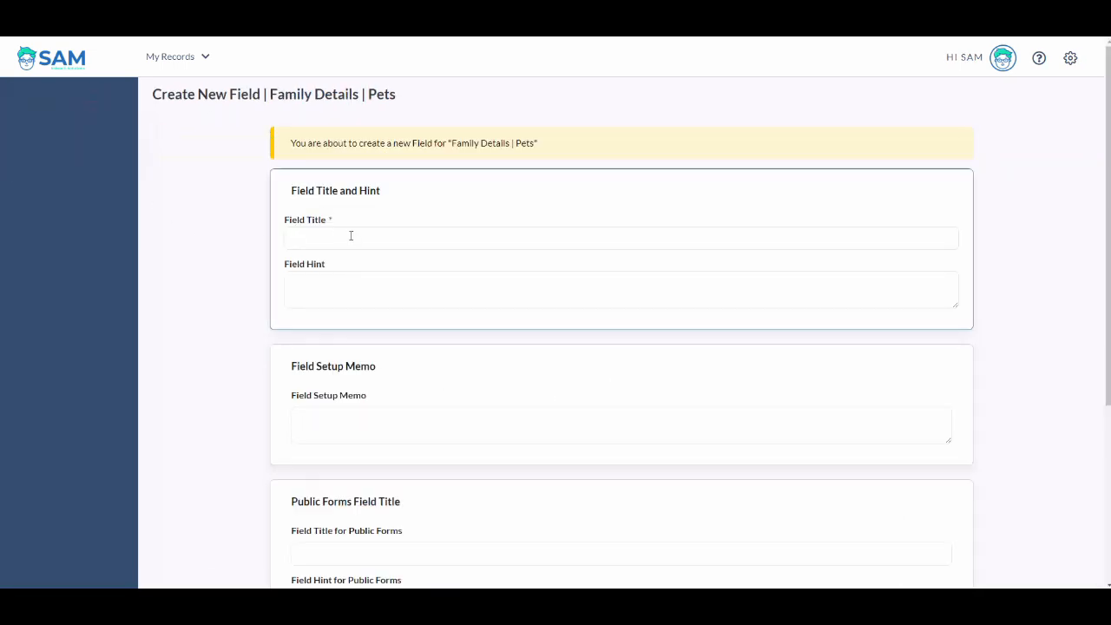
{"action": "type", "text": "Type of Pet"}
{"action": "scroll", "coordinate": [697, 355], "scroll_direction": "down", "scroll_amount": 2}
{"action": "scroll", "coordinate": [697, 354], "scroll_direction": "down", "scroll_amount": 1}
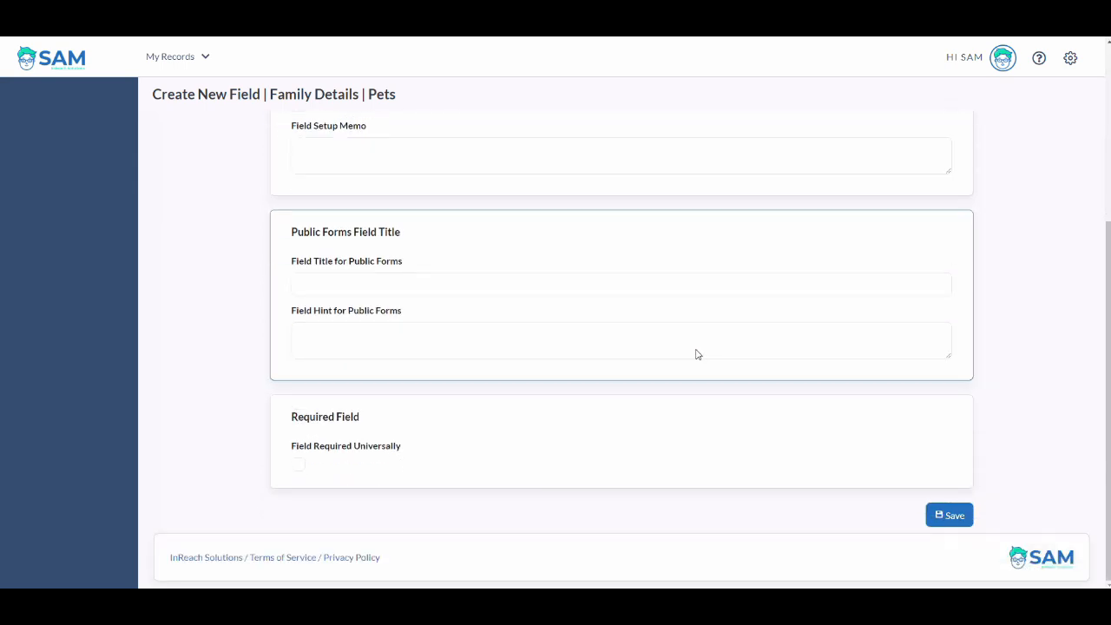
{"action": "left_click", "coordinate": [926, 511]}
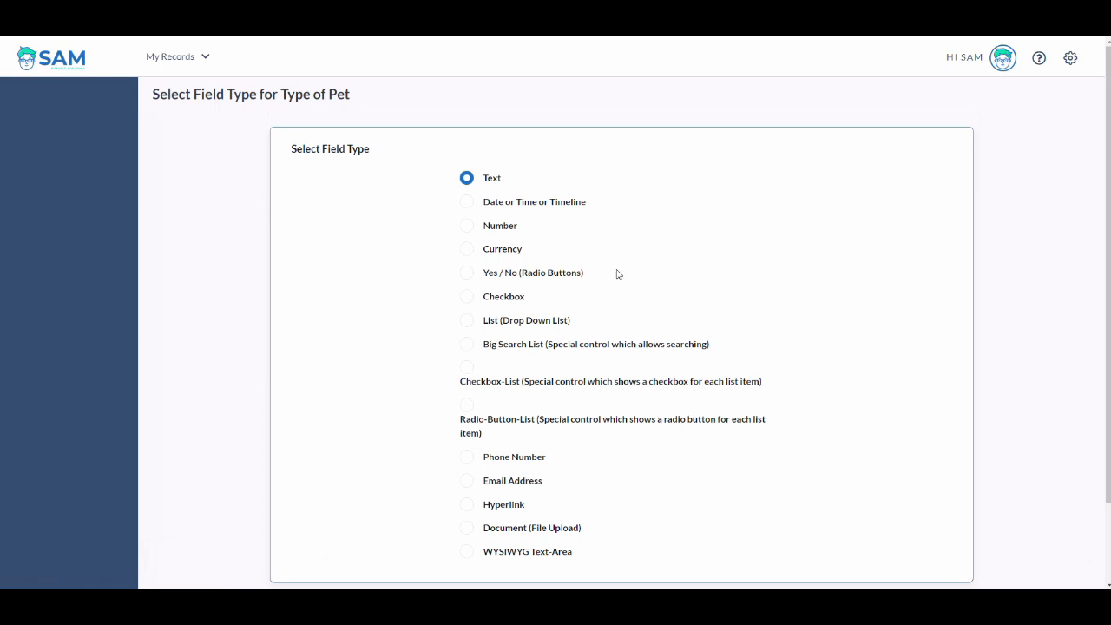
- Save the Type of Pet field as a Text field with the Regular option
{"action": "scroll", "coordinate": [824, 348], "scroll_direction": "down", "scroll_amount": 1}
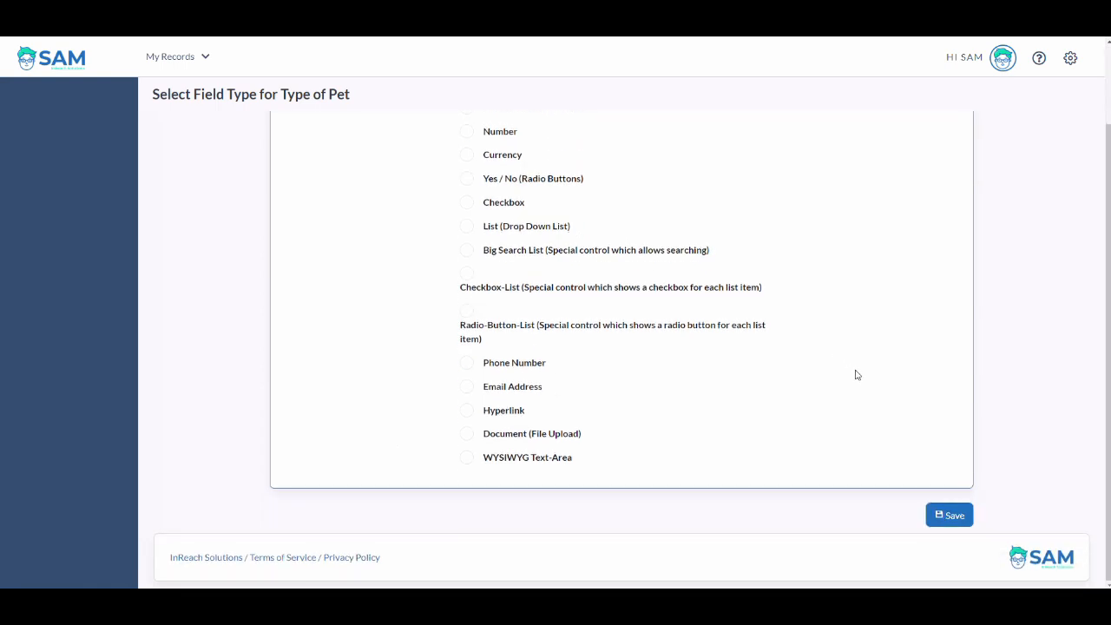
{"action": "left_click", "coordinate": [949, 518]}
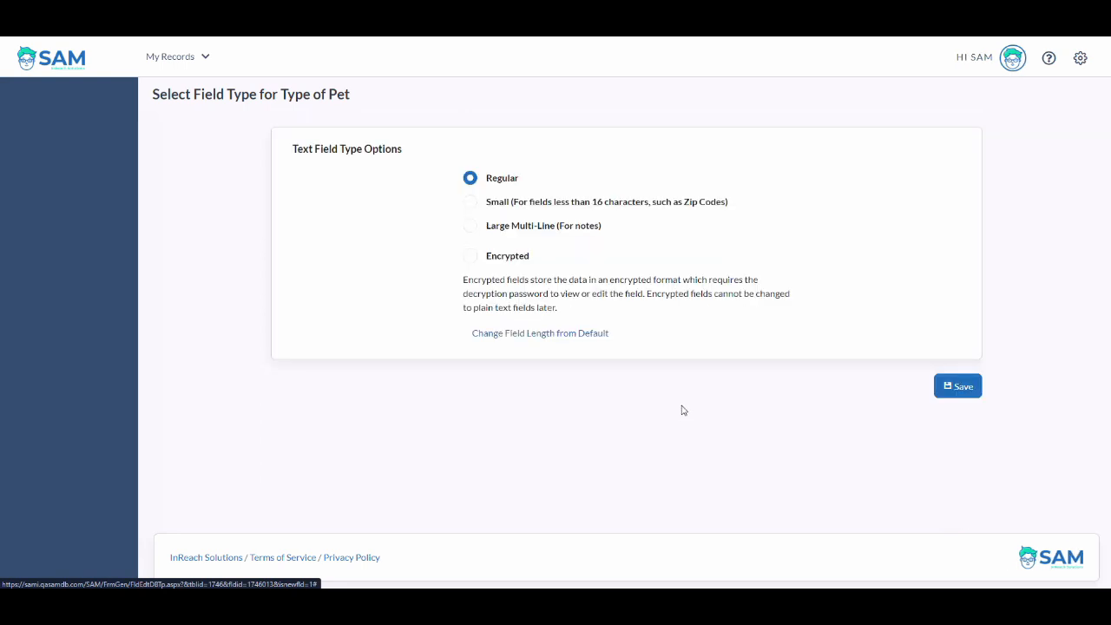
{"action": "left_click", "coordinate": [952, 389]}
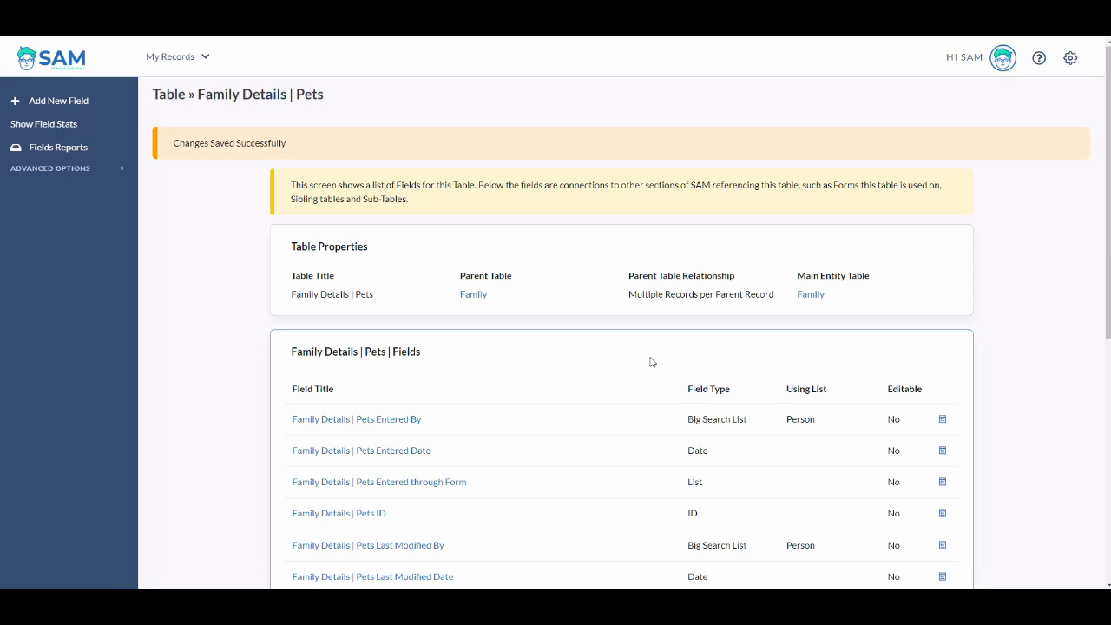
- Add a new field titled "Pet's Age" to the Family Details | Pets table and save its title
{"action": "left_click", "coordinate": [80, 102]}
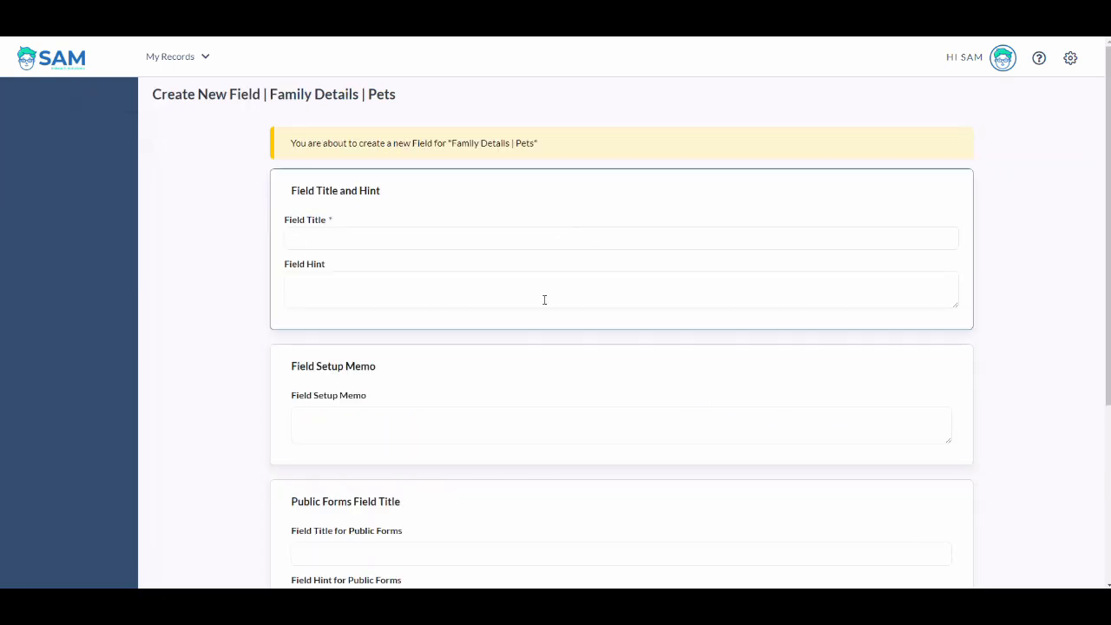
{"action": "type", "text": "Birth date of Pet"}
{"action": "scroll", "coordinate": [883, 352], "scroll_direction": "down", "scroll_amount": 3}
{"action": "scroll", "coordinate": [910, 384], "scroll_direction": "up", "scroll_amount": 3}
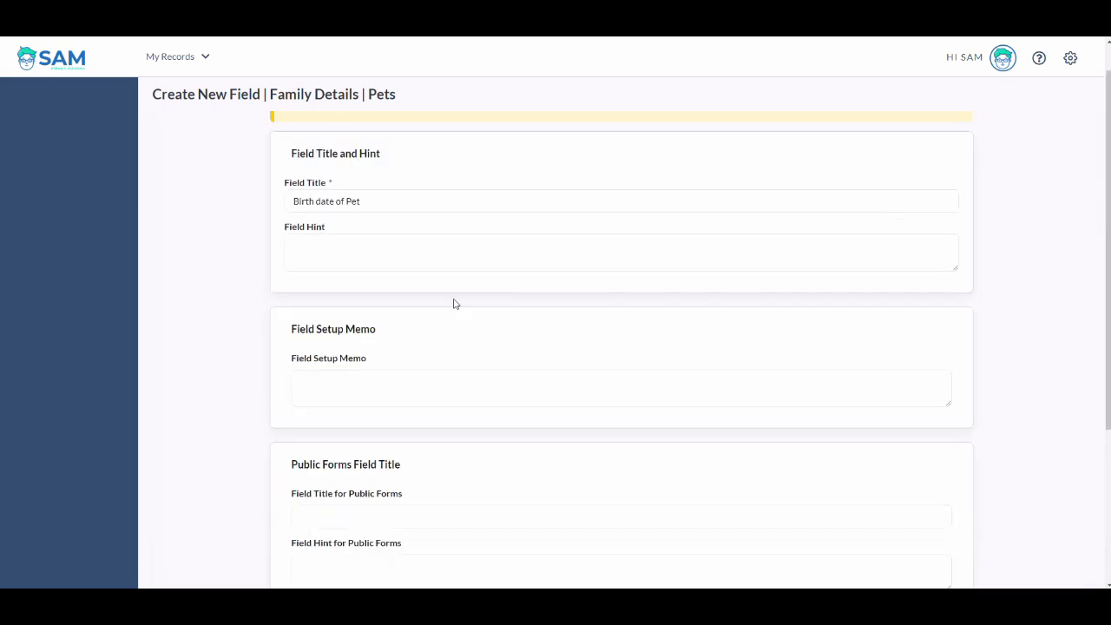
{"action": "key", "text": "ctrl+a"}
{"action": "type", "text": "Pet's A"}
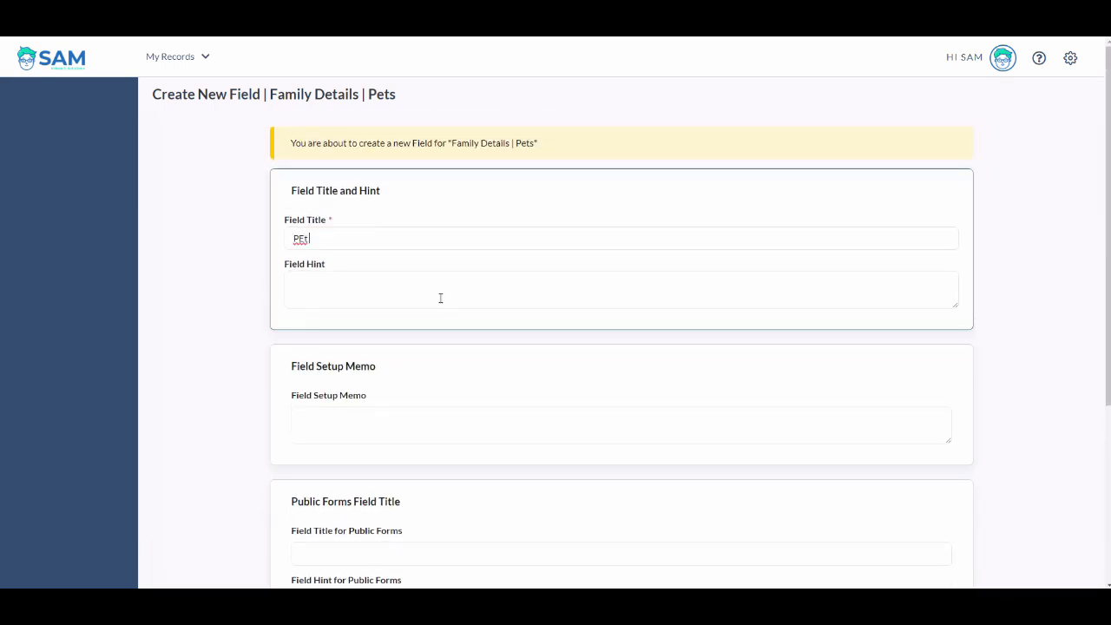
{"action": "type", "text": "ge"}
{"action": "scroll", "coordinate": [880, 342], "scroll_direction": "down", "scroll_amount": 3}
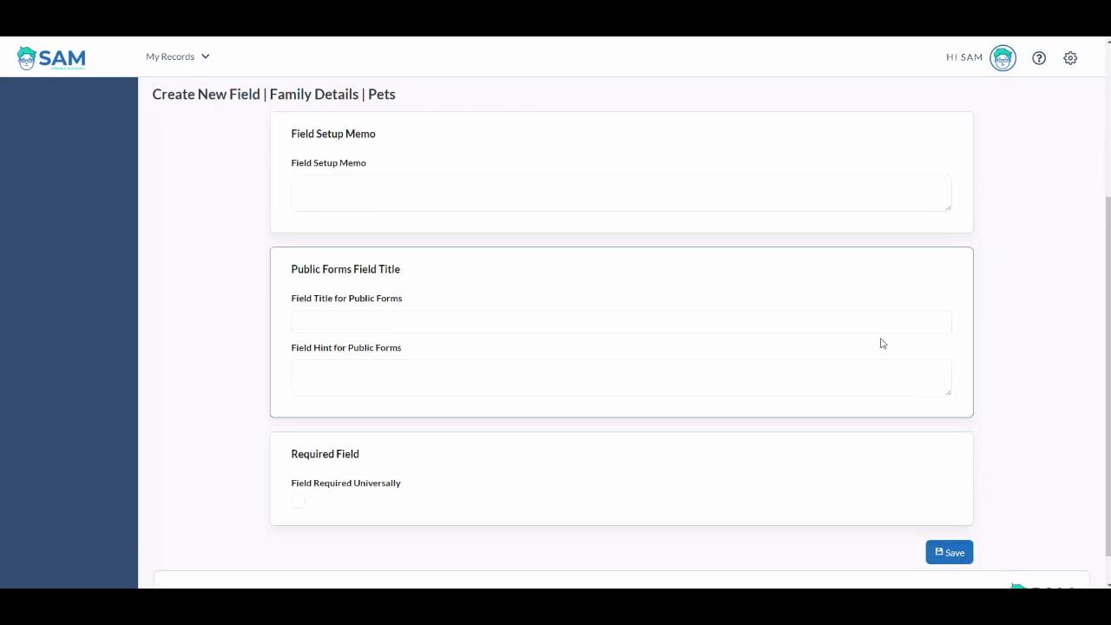
{"action": "left_click", "coordinate": [950, 517]}
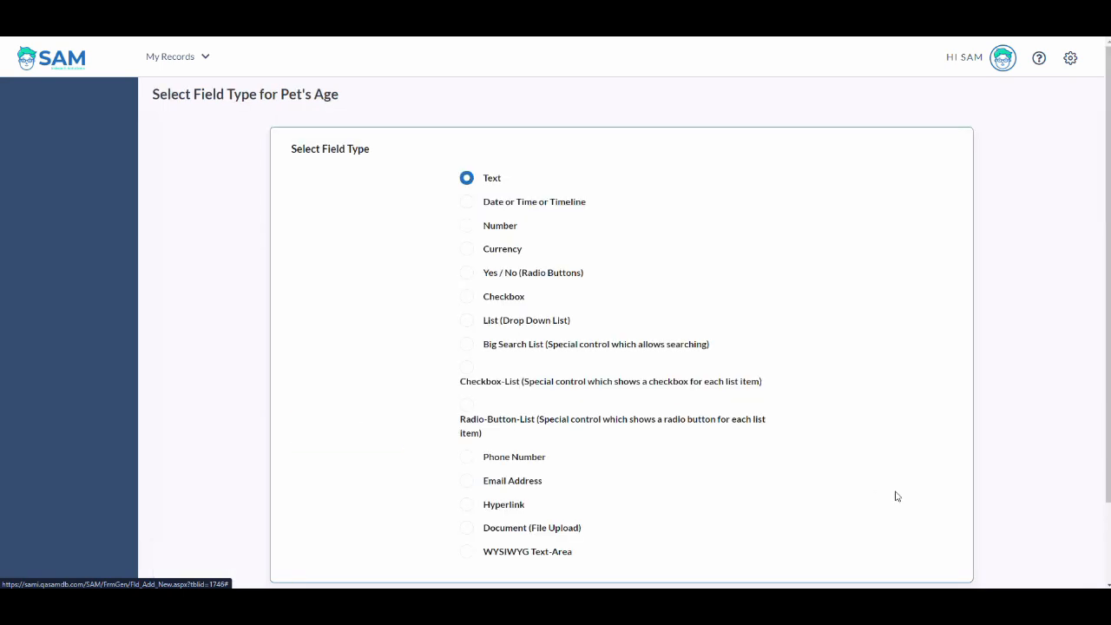
- Save the Pet's Age field as a Text field with the Regular option
{"action": "scroll", "coordinate": [941, 533], "scroll_direction": "down", "scroll_amount": 1}
{"action": "left_click", "coordinate": [942, 515]}
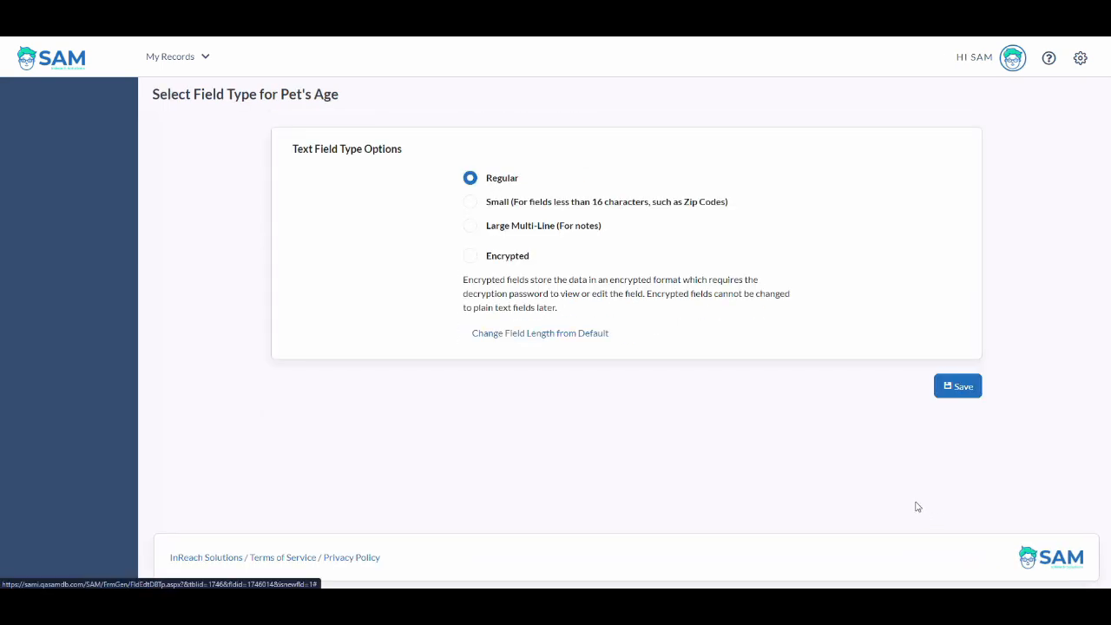
{"action": "left_click", "coordinate": [955, 387]}
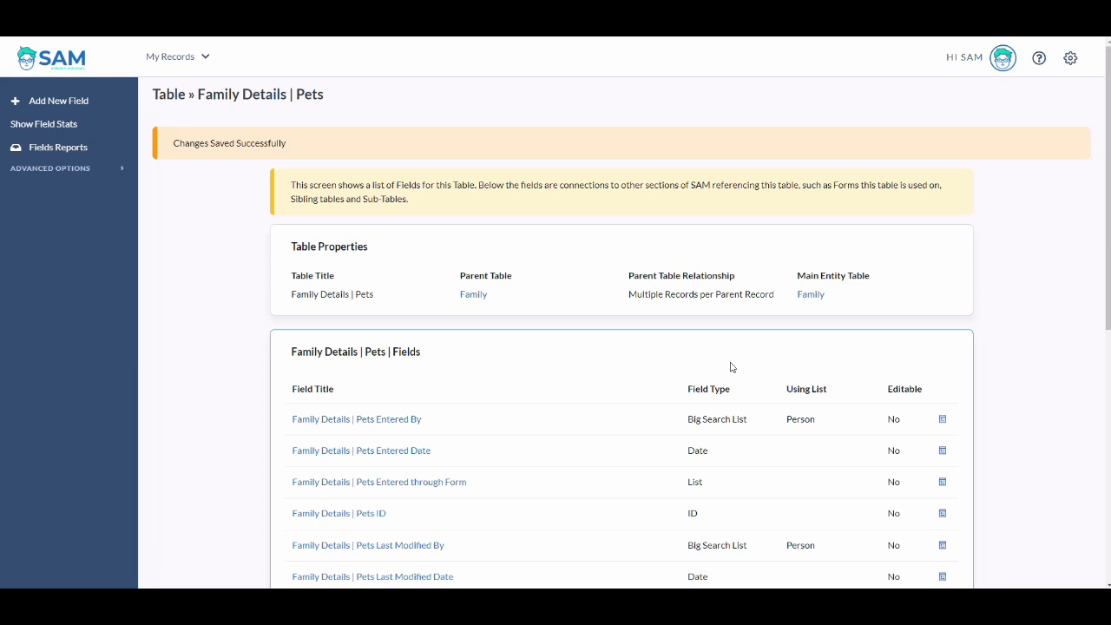
- Add the Name of Pet, Pet's Age and Type of Pet fields to the Pets Add/Edit/Details form and save
{"action": "scroll", "coordinate": [651, 373], "scroll_direction": "down", "scroll_amount": 1}
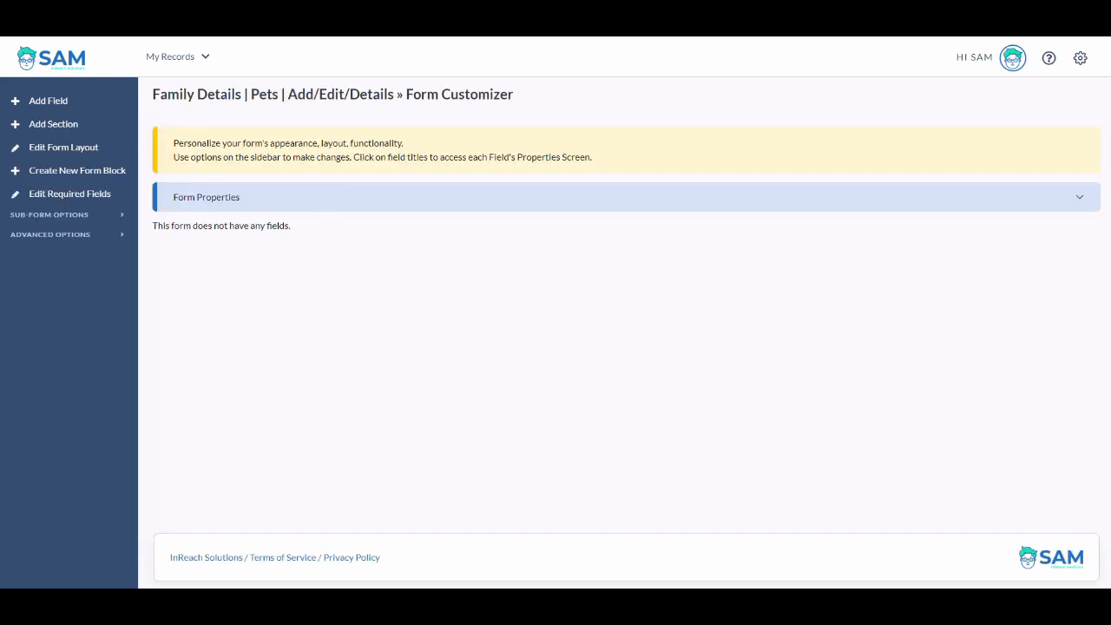
{"action": "left_click", "coordinate": [62, 102]}
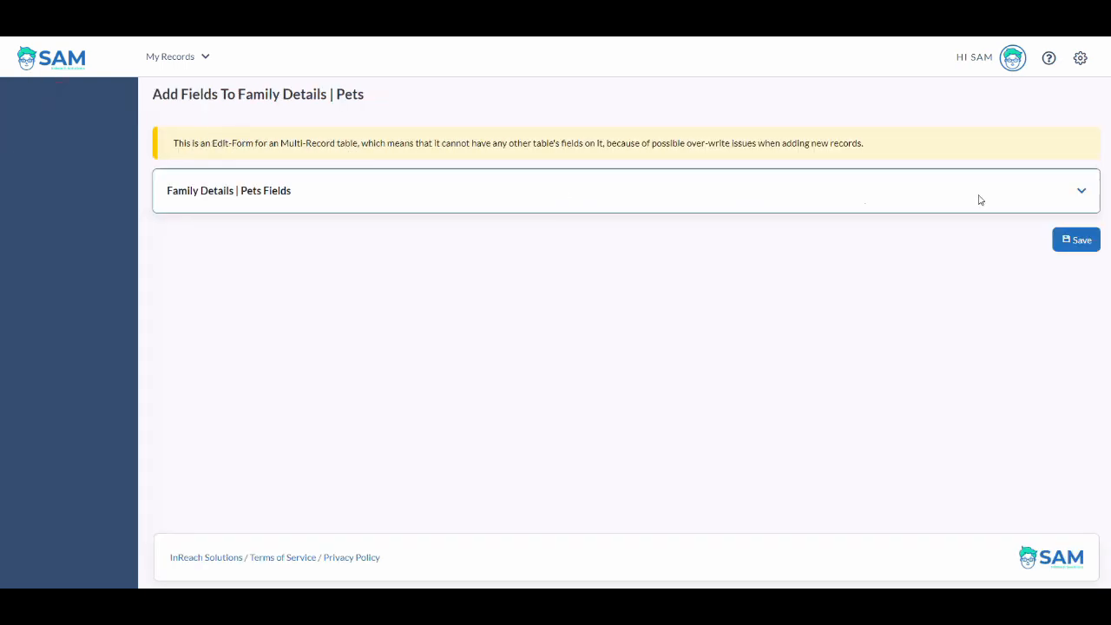
{"action": "left_click", "coordinate": [1077, 193]}
{"action": "left_click", "coordinate": [181, 386]}
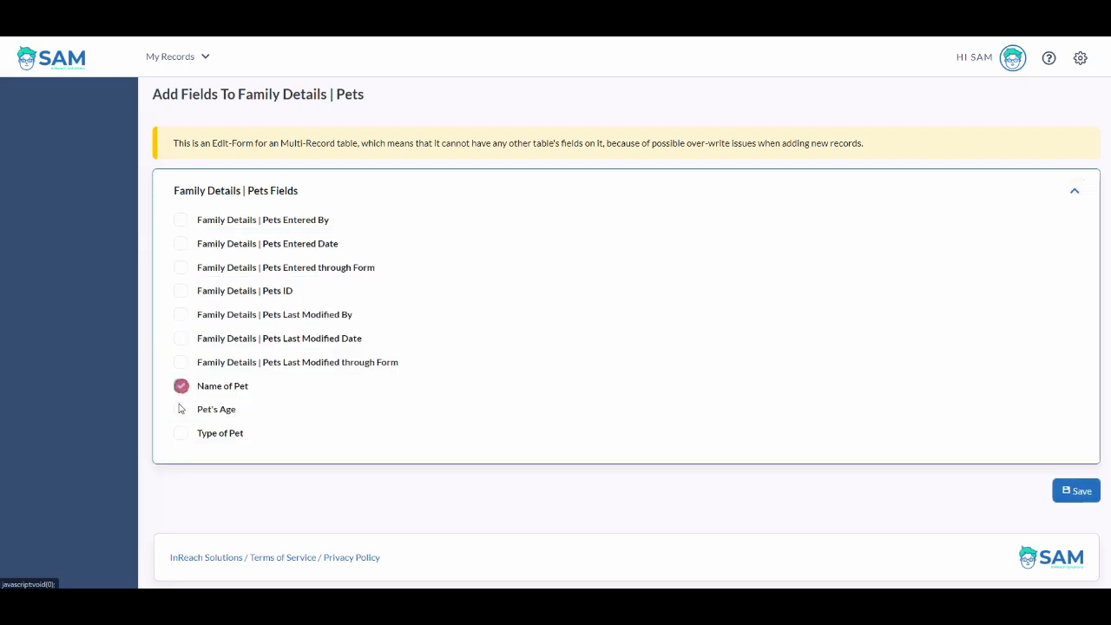
{"action": "left_click", "coordinate": [181, 409]}
{"action": "left_click", "coordinate": [180, 432]}
{"action": "left_click", "coordinate": [1077, 490]}
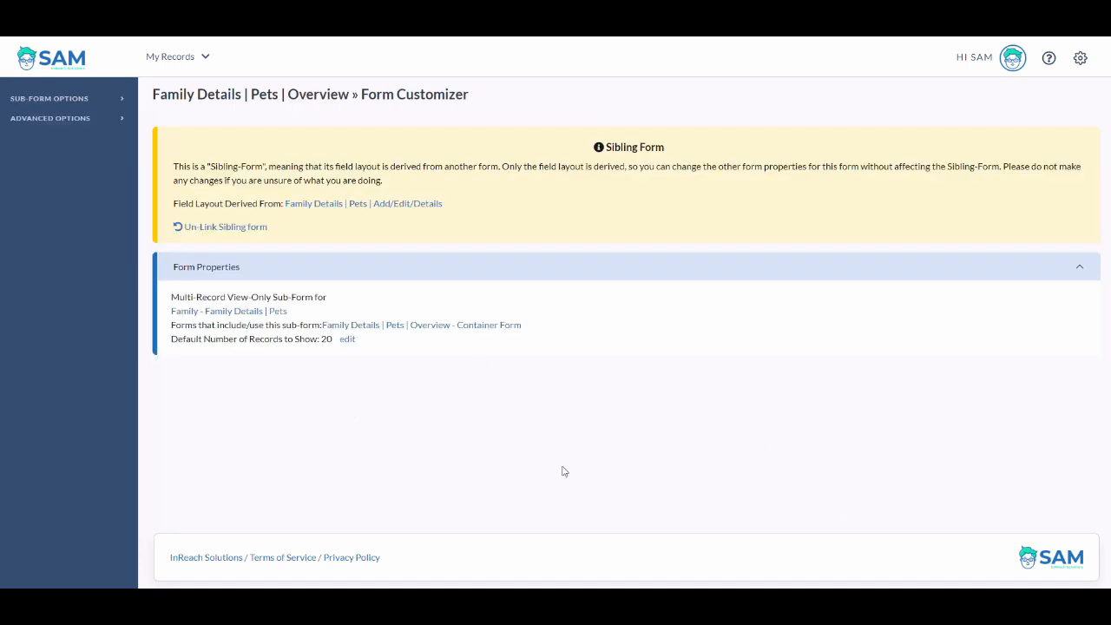
- Un-link the Family Details | Pets | Overview form from its Add/Edit/Details sibling form
{"action": "left_click", "coordinate": [225, 227]}
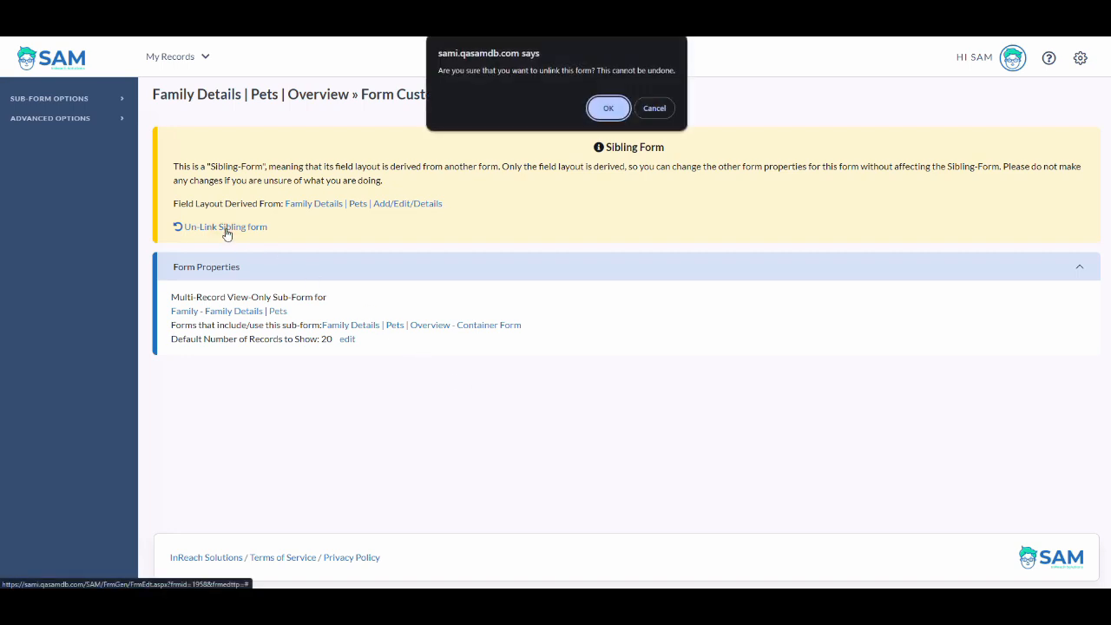
{"action": "left_click", "coordinate": [607, 109]}
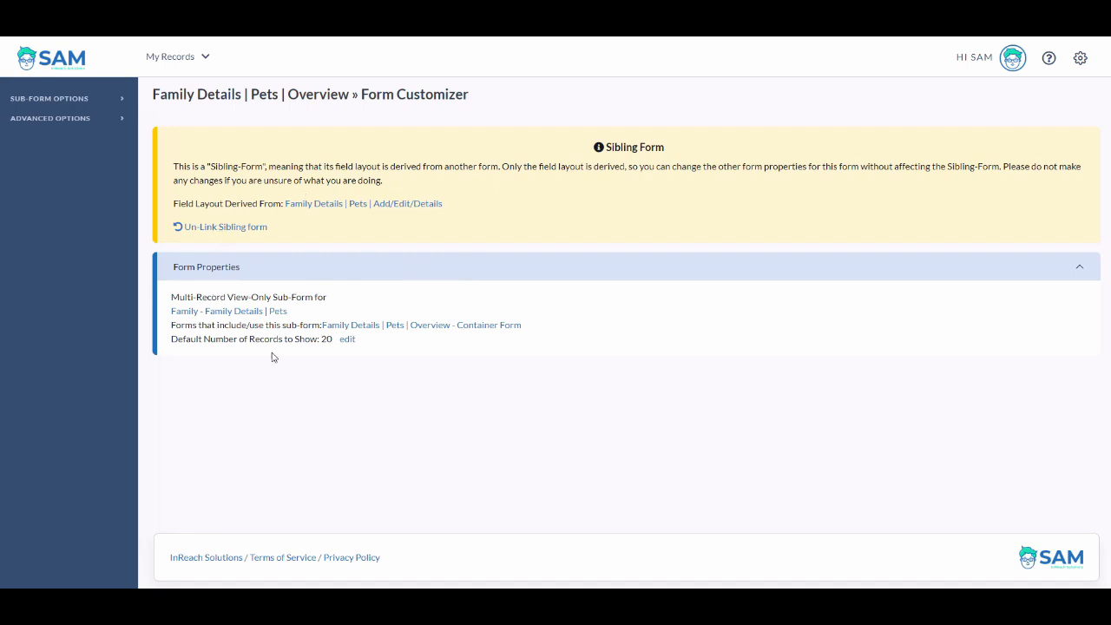
{"action": "left_click", "coordinate": [405, 203]}
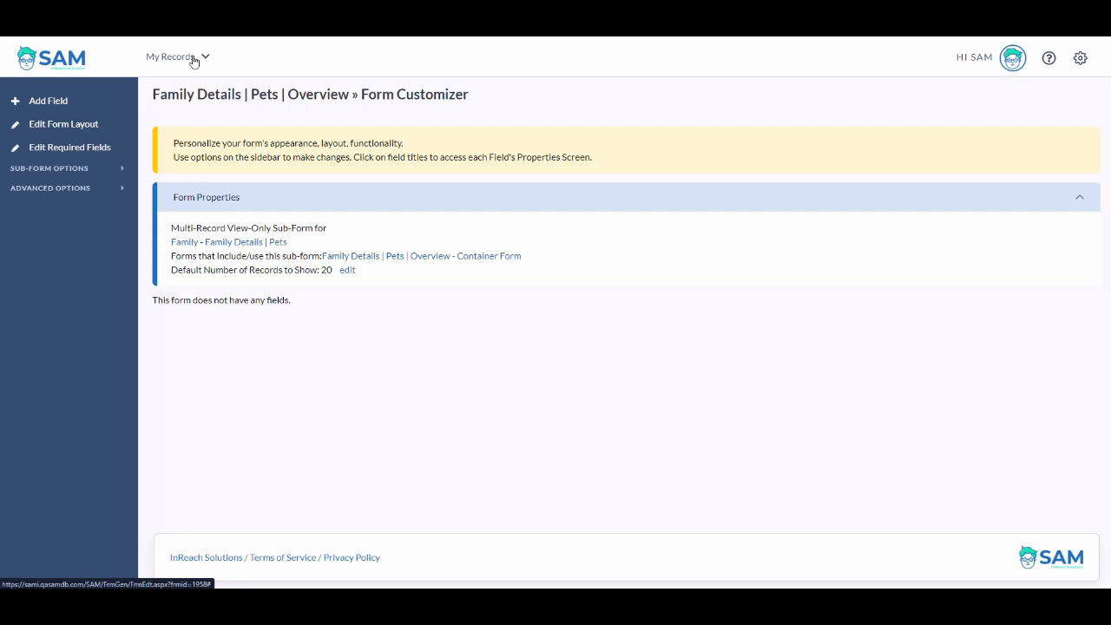
- Search the Family records by last name and open the cover page of the first matching family in Atlanta, GA
{"action": "left_click", "coordinate": [194, 59]}
{"action": "left_click", "coordinate": [144, 107]}
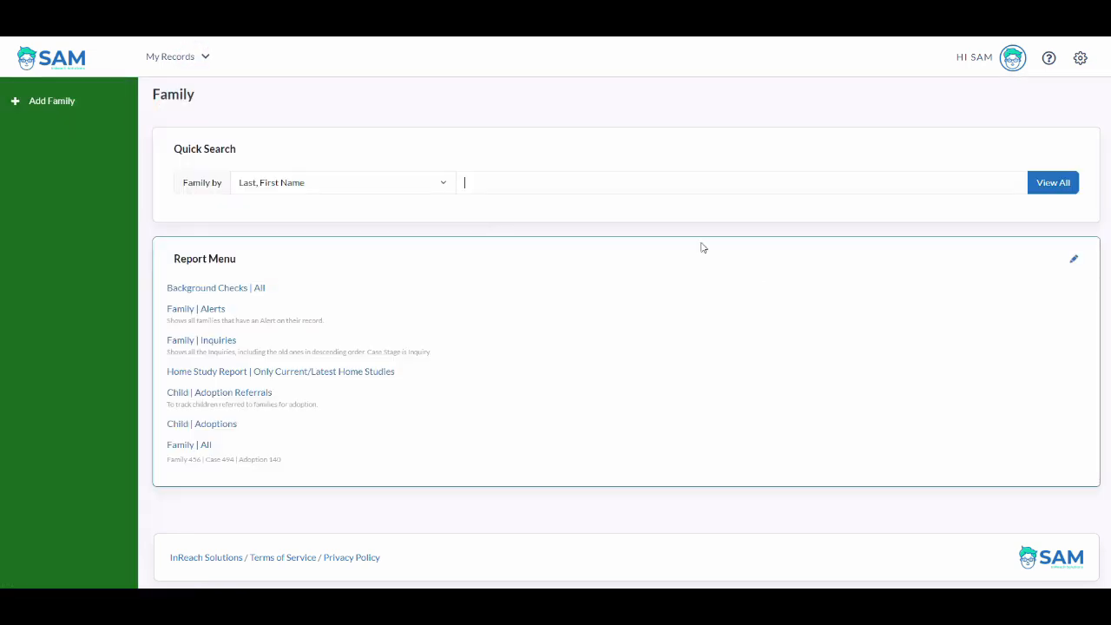
{"action": "type", "text": "williams"}
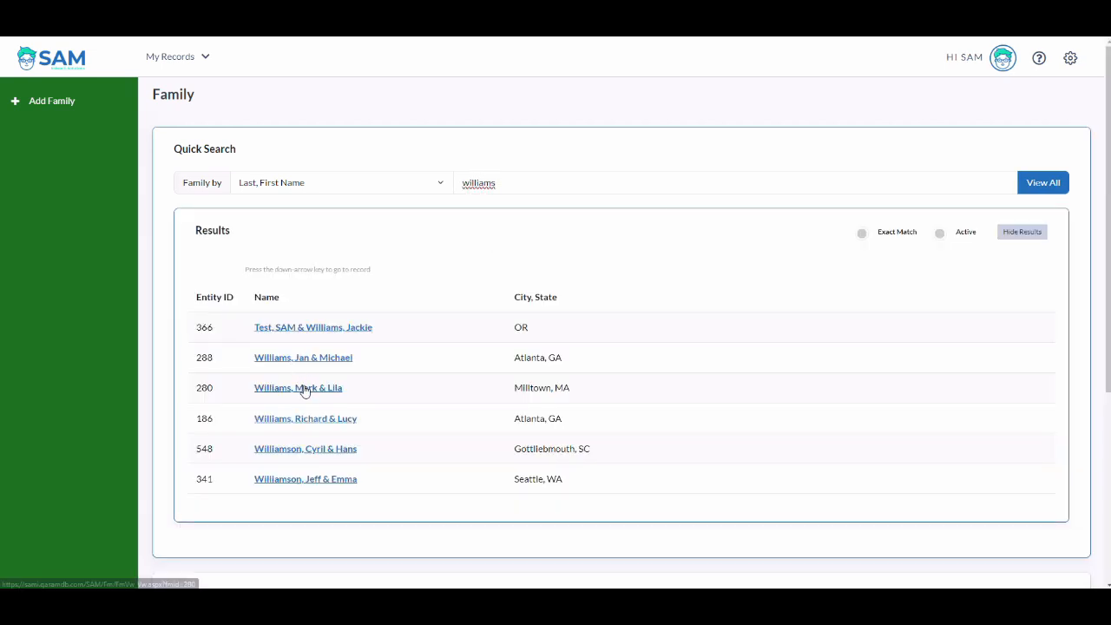
{"action": "left_click", "coordinate": [317, 358]}
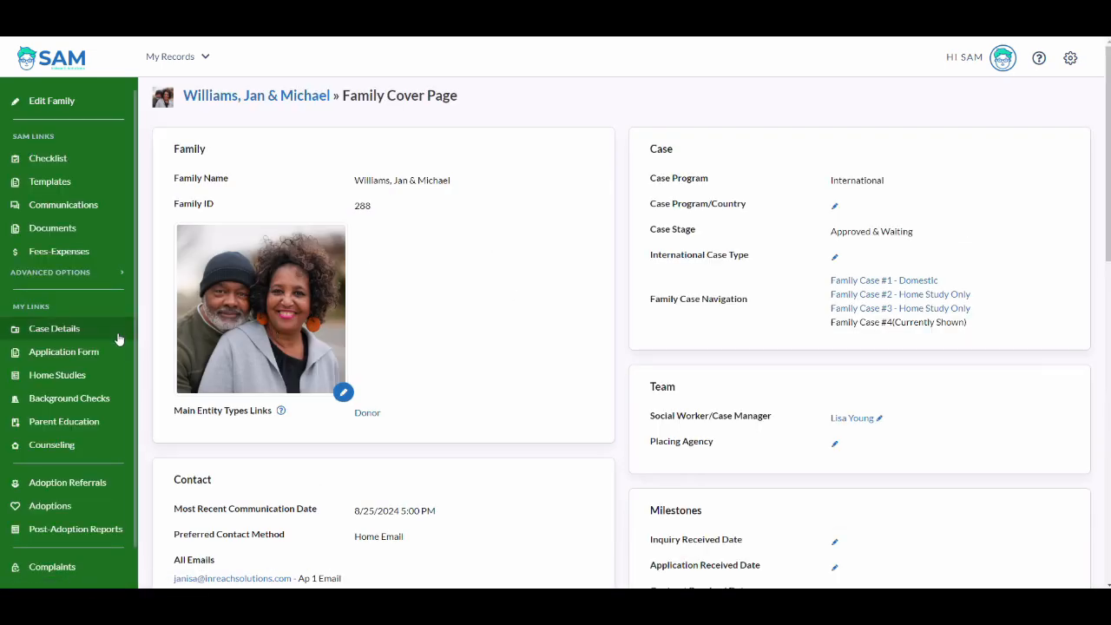
- Add a pet record under the family's case details with Name of Pet "Manny", Pet's Age "Cat" and Type of Pet "10 years"
{"action": "left_click", "coordinate": [111, 331]}
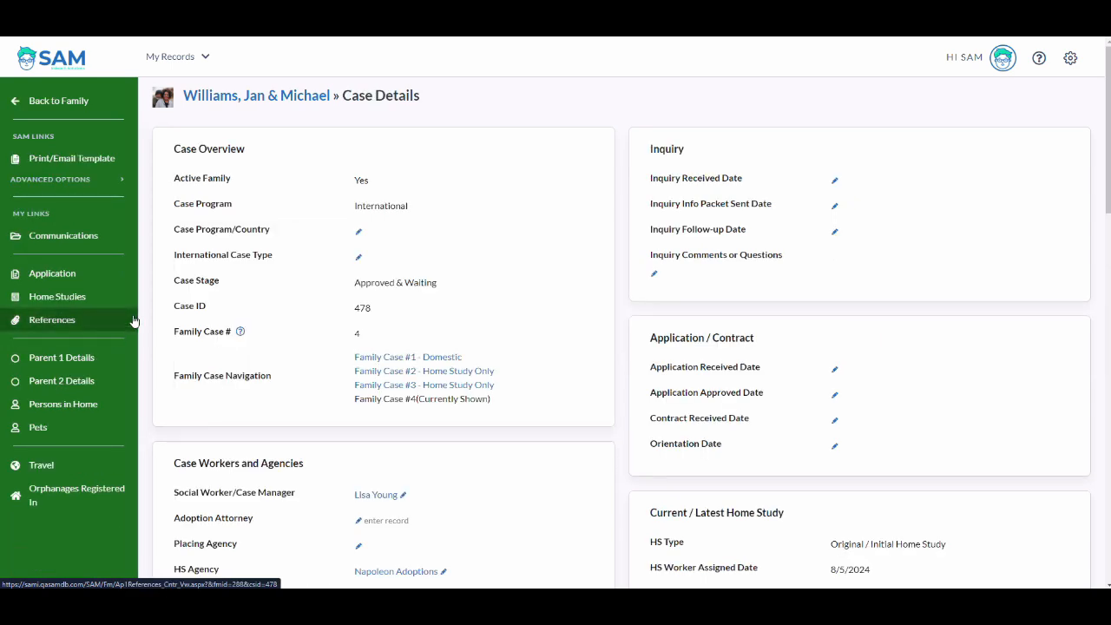
{"action": "left_click", "coordinate": [86, 427]}
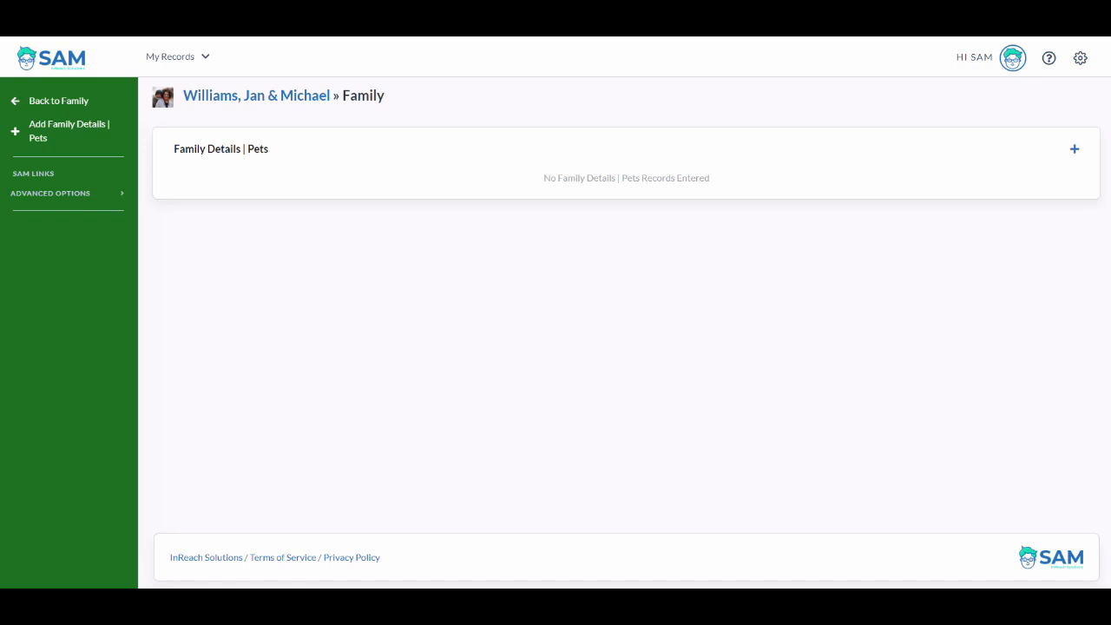
{"action": "left_click", "coordinate": [82, 129]}
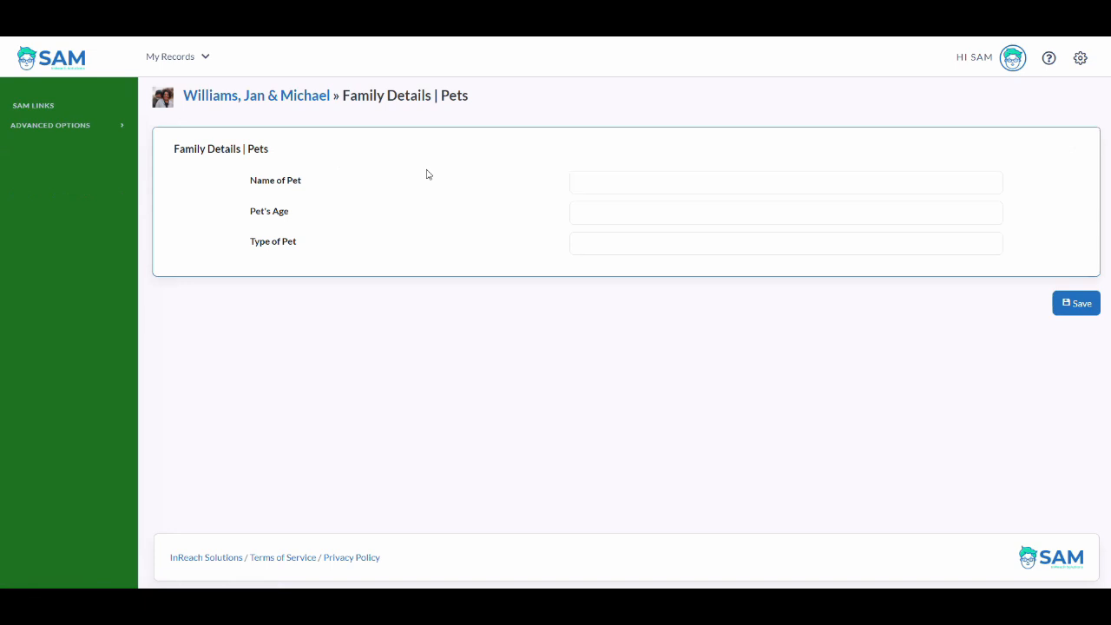
{"action": "type", "text": "Manny"}
{"action": "type", "text": "10 years"}
{"action": "left_click", "coordinate": [1074, 304]}
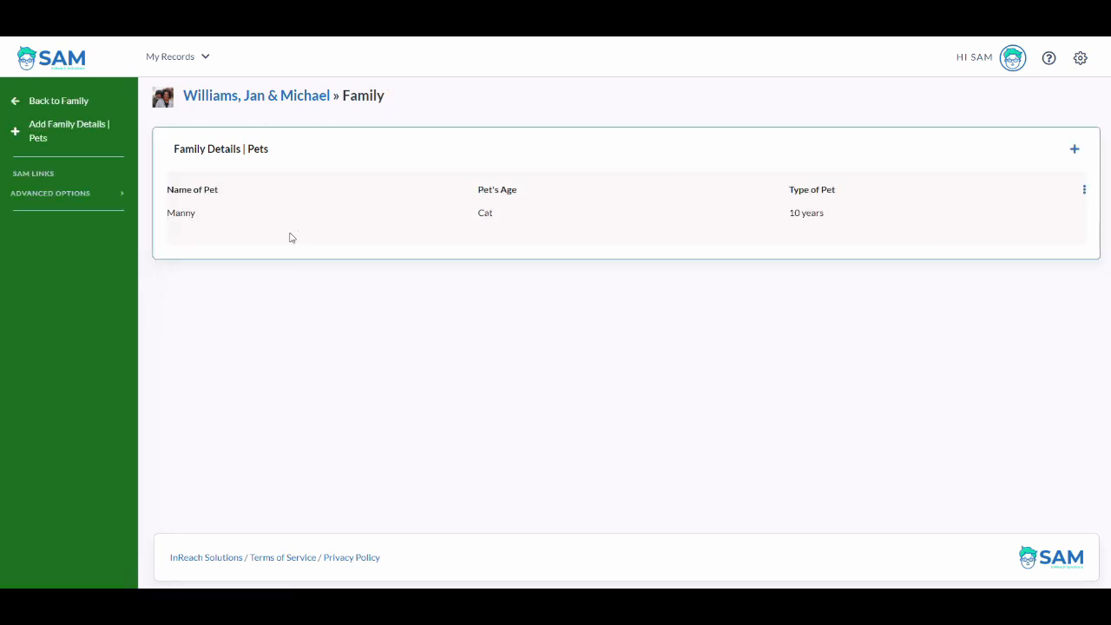
- Add a second pet record with Name of Pet "Tango", Pet's Age "Cat" and Type of Pet "8 years"
{"action": "left_click", "coordinate": [90, 139]}
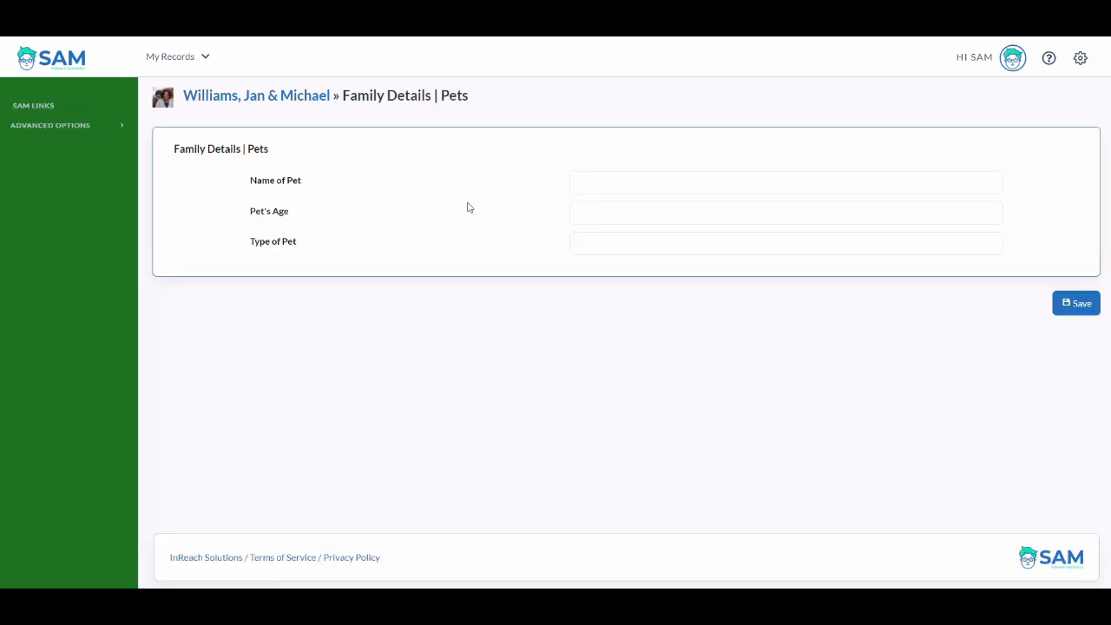
{"action": "type", "text": "Tang"}
{"action": "type", "text": "8 years"}
{"action": "left_click", "coordinate": [1076, 303]}
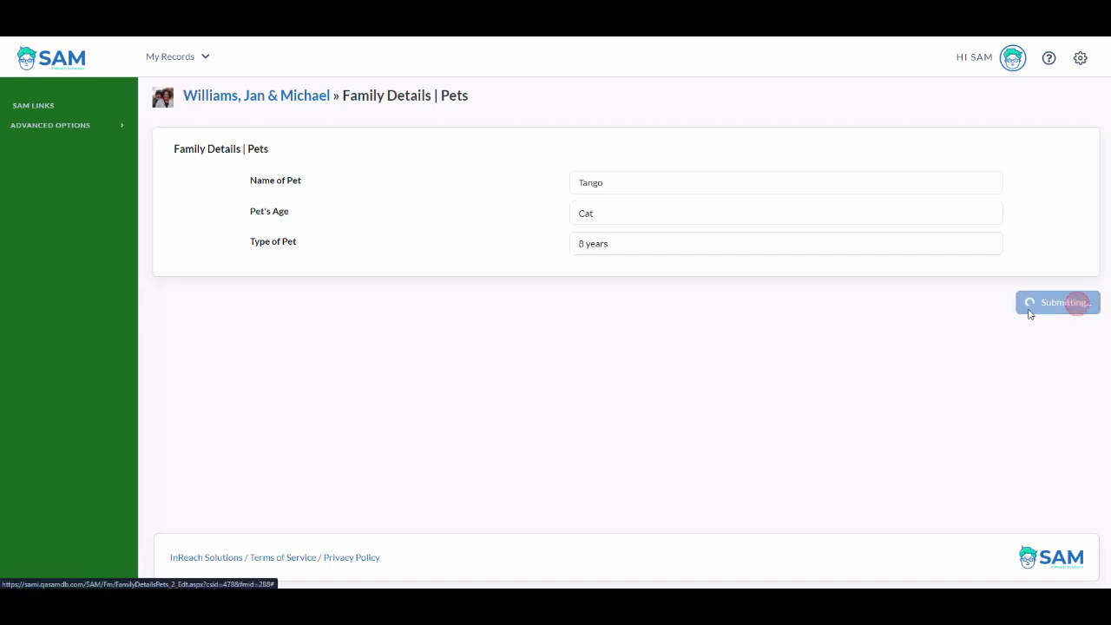